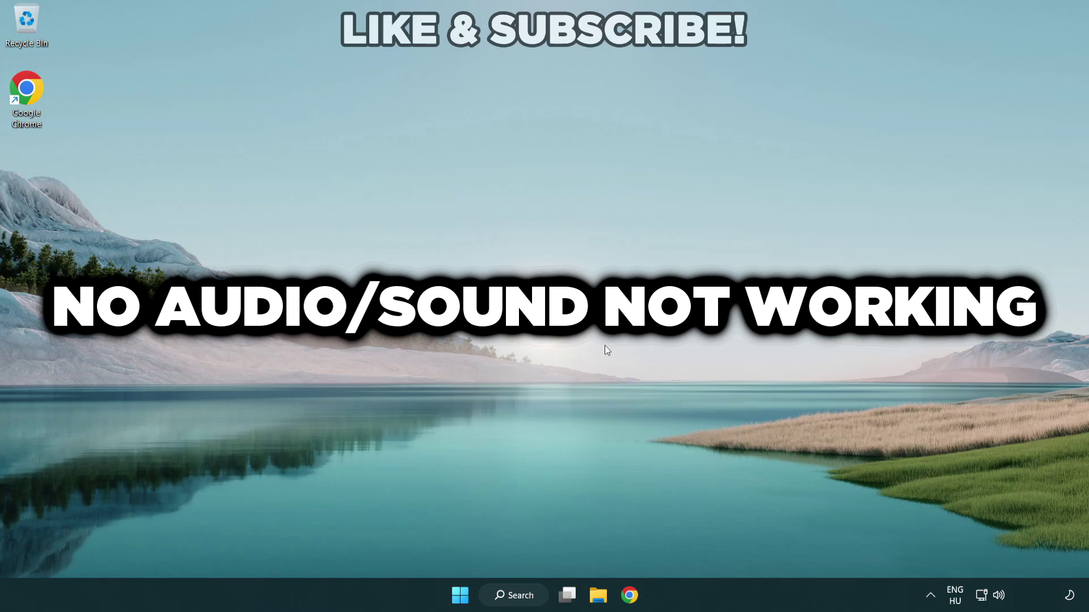
Switch the audio output from CABLE Input to Speakers (High Definition Audio Device) in the volume flyout
{"action": "left_click", "coordinate": [999, 596]}
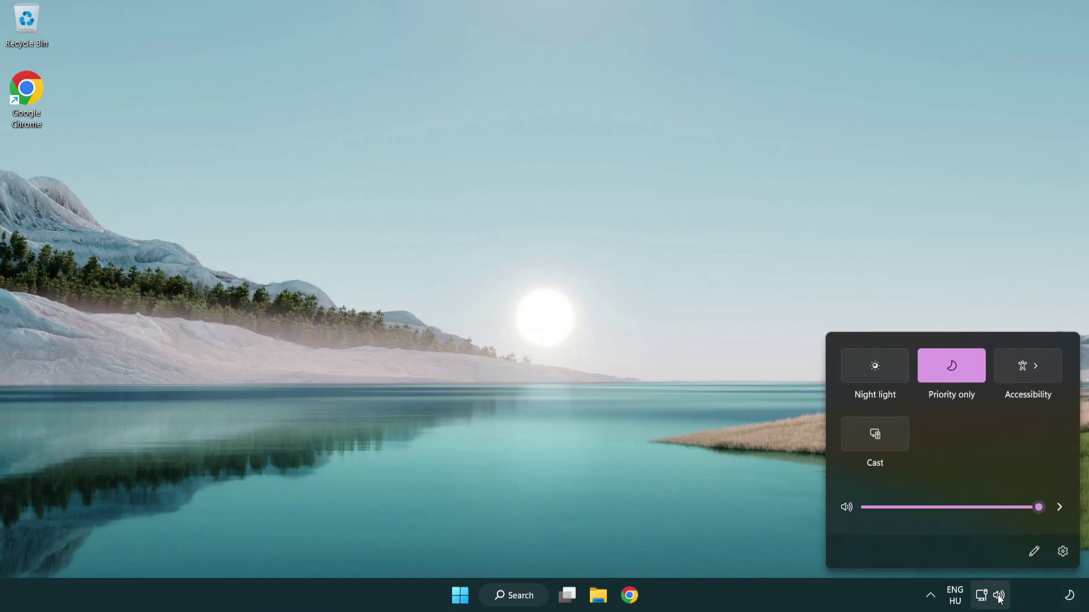
{"action": "left_click", "coordinate": [1058, 507]}
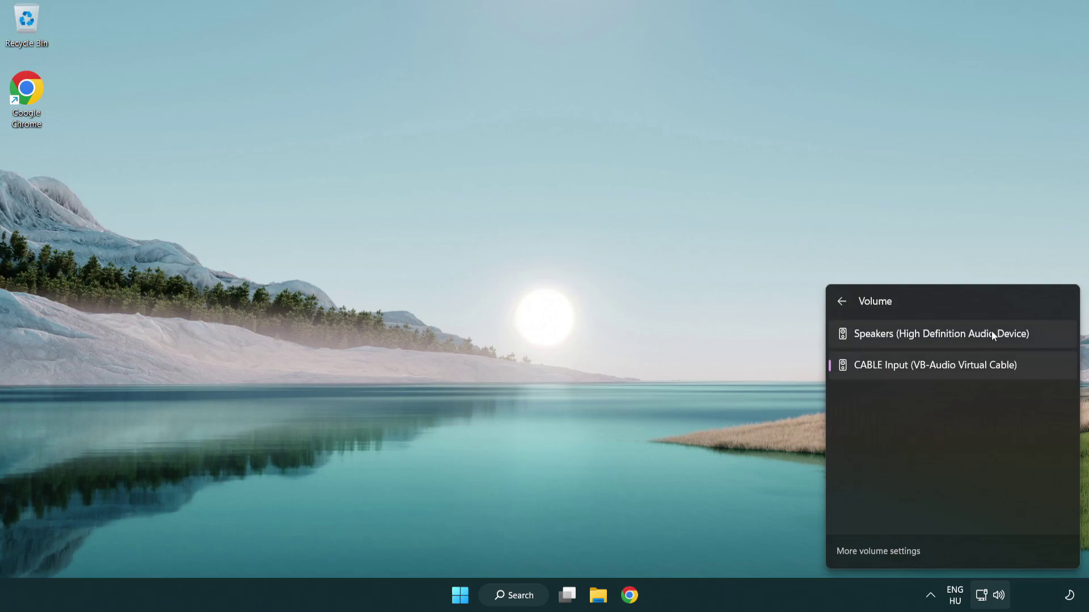
{"action": "left_click", "coordinate": [1045, 338]}
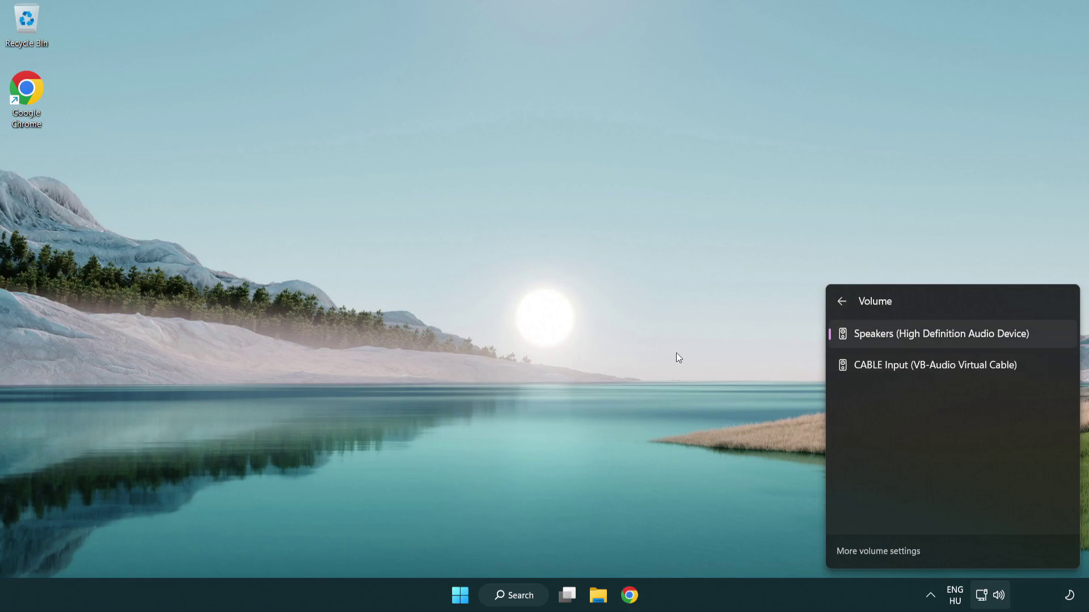
{"action": "left_click", "coordinate": [569, 323]}
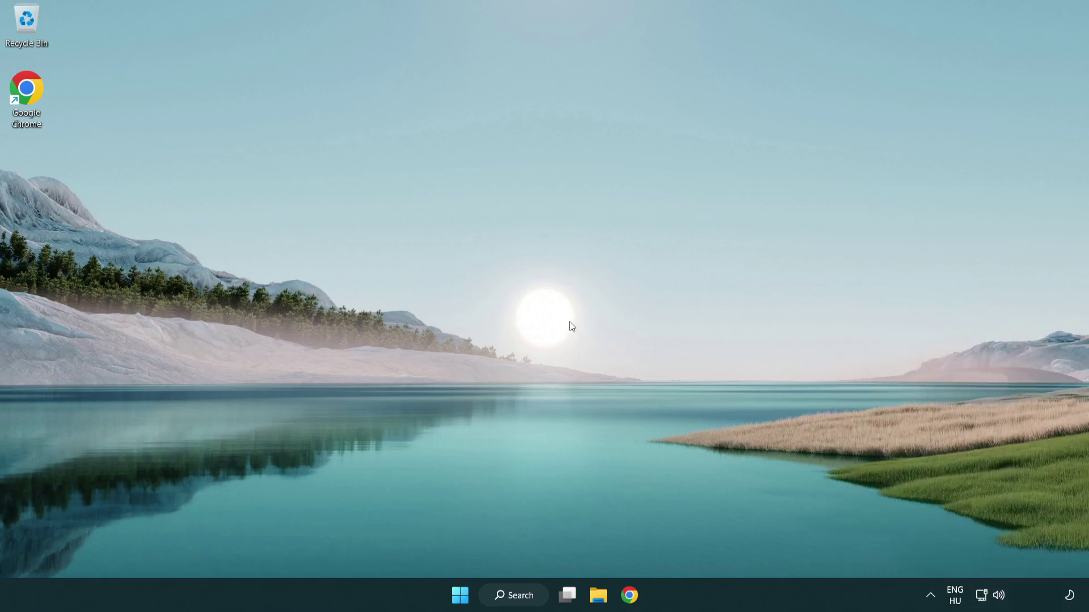
Reset sound devices and app volumes to recommended defaults in the Volume mixer, then close Settings
{"action": "right_click", "coordinate": [1000, 596]}
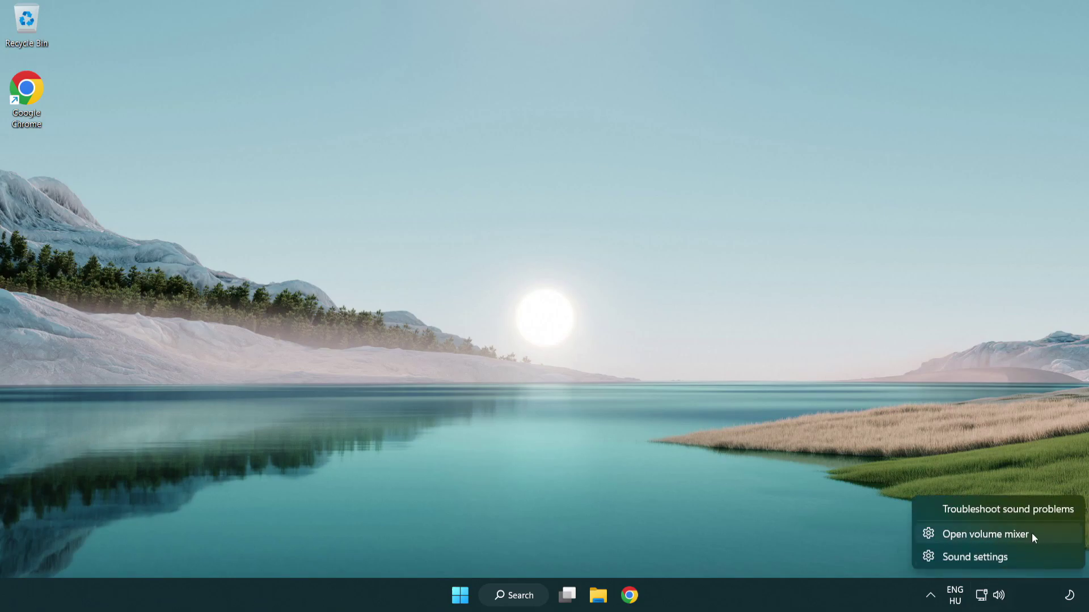
{"action": "left_click", "coordinate": [1050, 534]}
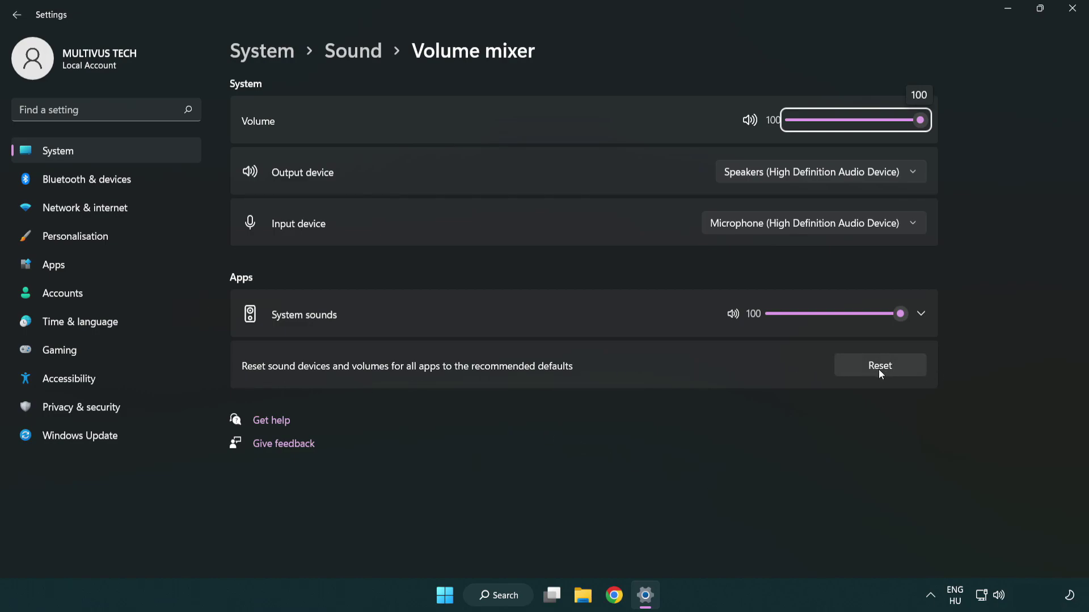
{"action": "left_click", "coordinate": [910, 370]}
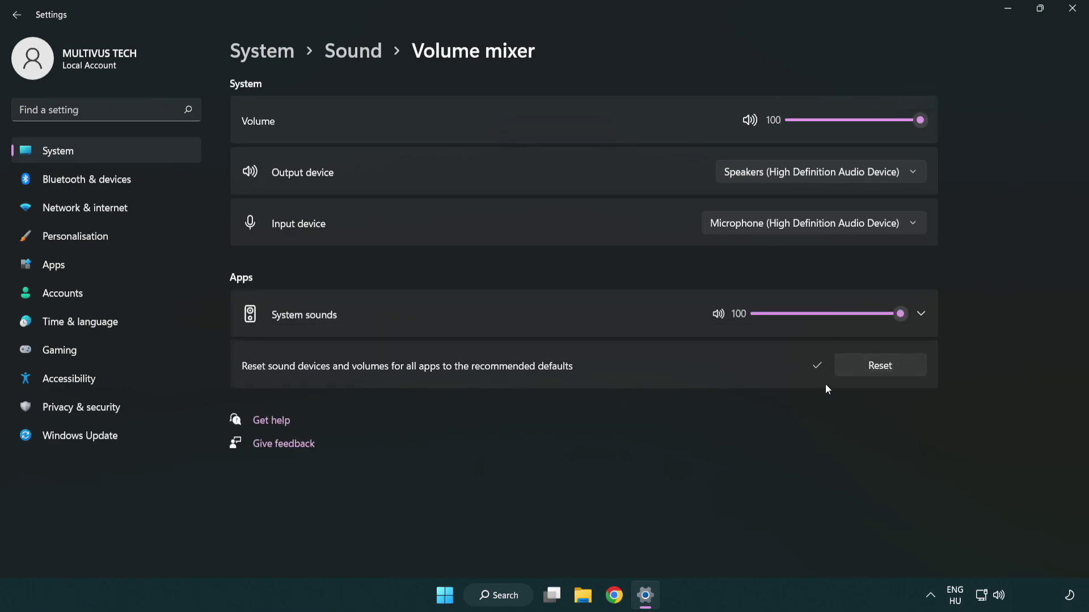
{"action": "left_click", "coordinate": [1076, 10]}
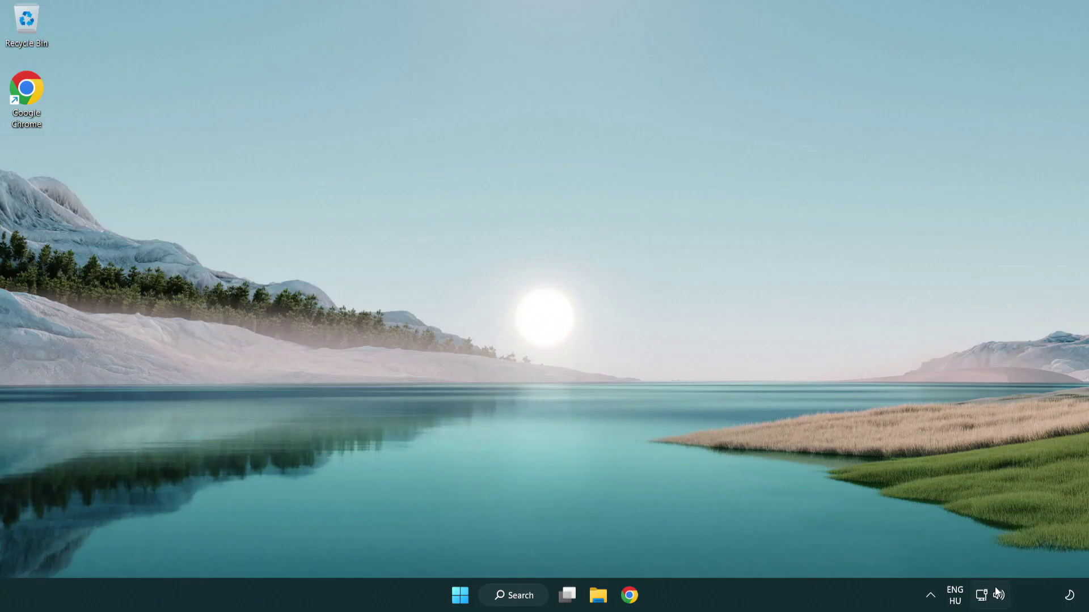
Open the System > Sound settings page and scroll down to its Advanced section
{"action": "right_click", "coordinate": [998, 596]}
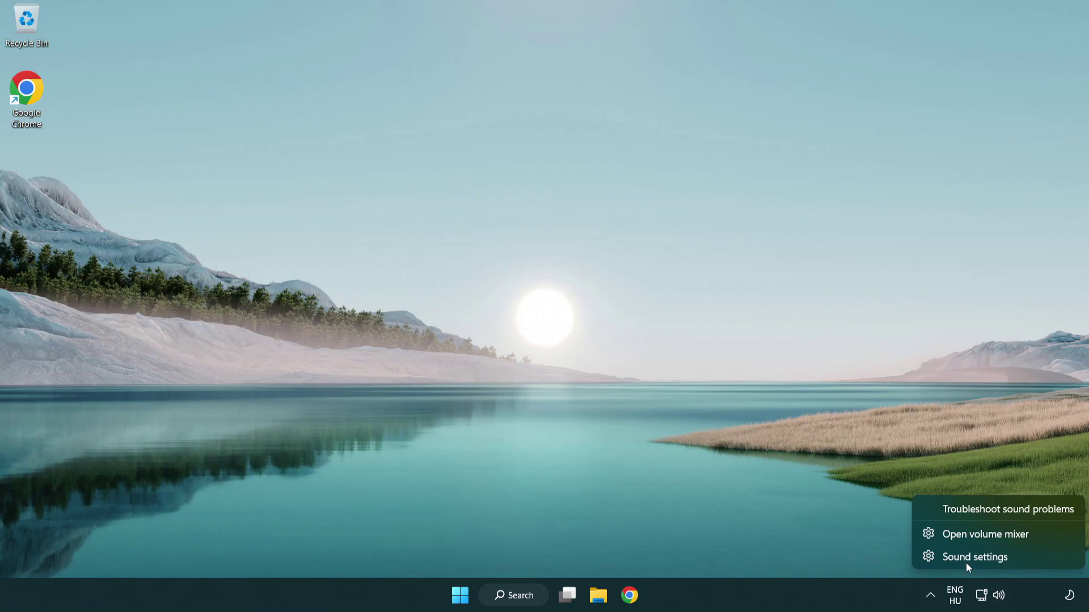
{"action": "left_click", "coordinate": [1042, 561]}
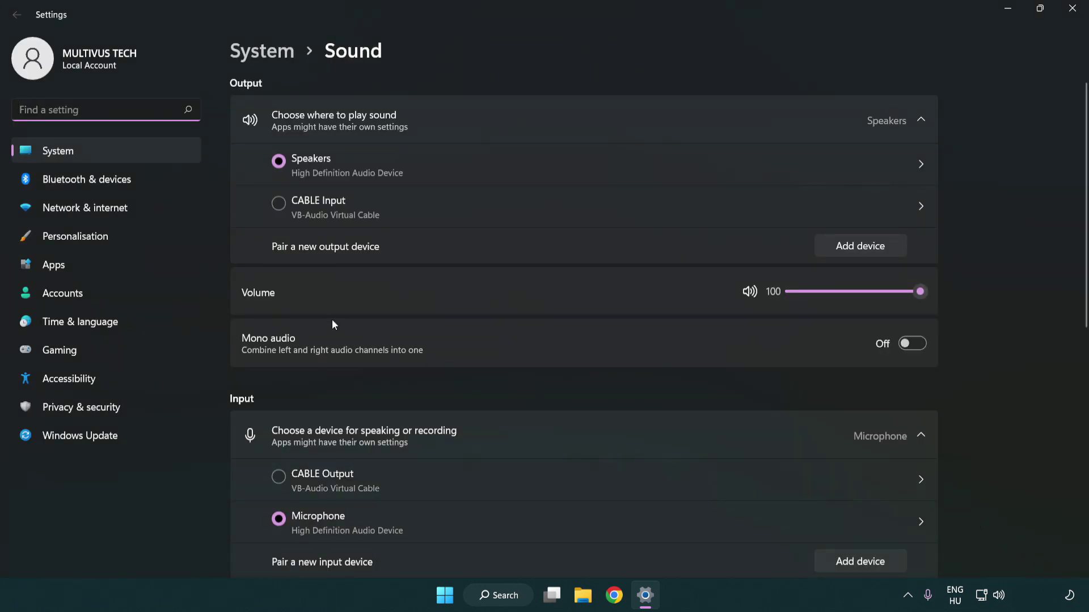
{"action": "left_click_drag", "start_coordinate": [876, 291], "coordinate": [972, 290]}
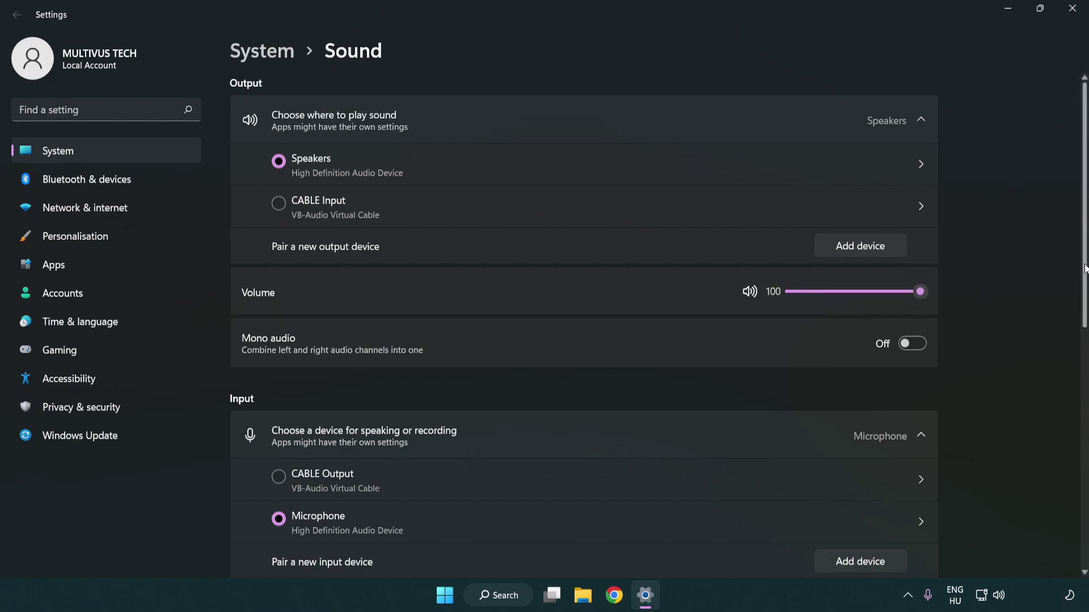
{"action": "left_click_drag", "start_coordinate": [1085, 269], "coordinate": [1086, 456]}
{"action": "scroll", "coordinate": [634, 369], "scroll_direction": "down", "scroll_amount": 2}
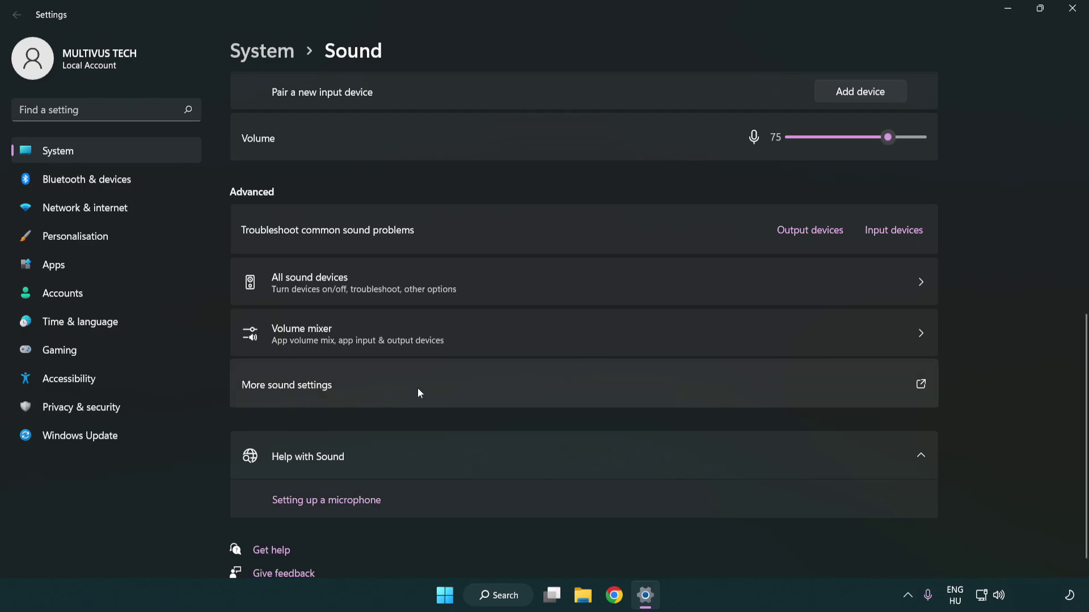
Disable the CABLE Input playback device in the classic Sound control panel
{"action": "left_click", "coordinate": [419, 392]}
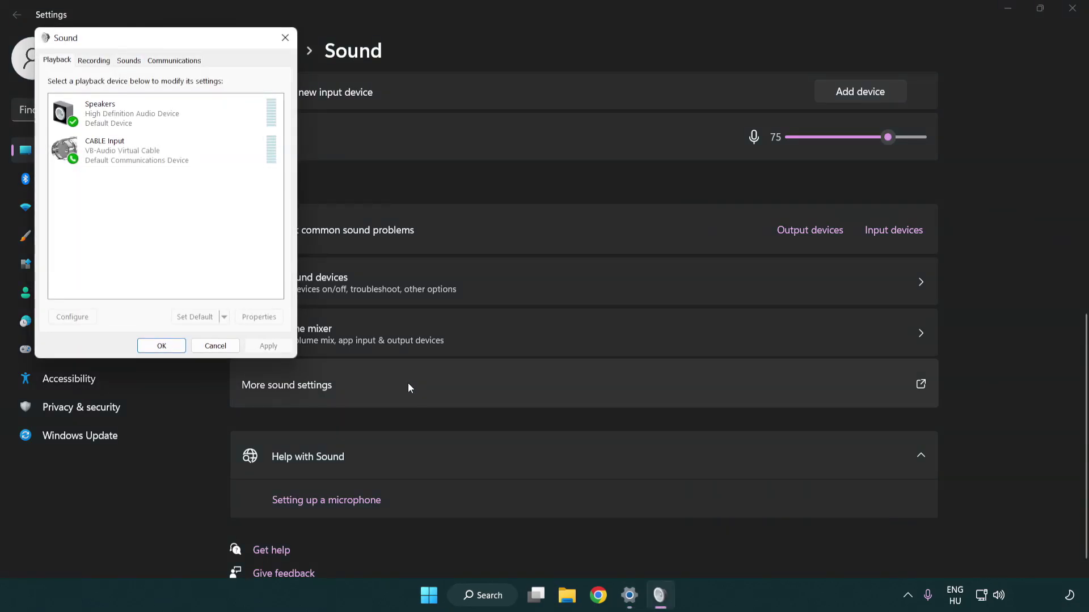
{"action": "left_click_drag", "start_coordinate": [194, 44], "coordinate": [560, 146]}
{"action": "left_click", "coordinate": [523, 261]}
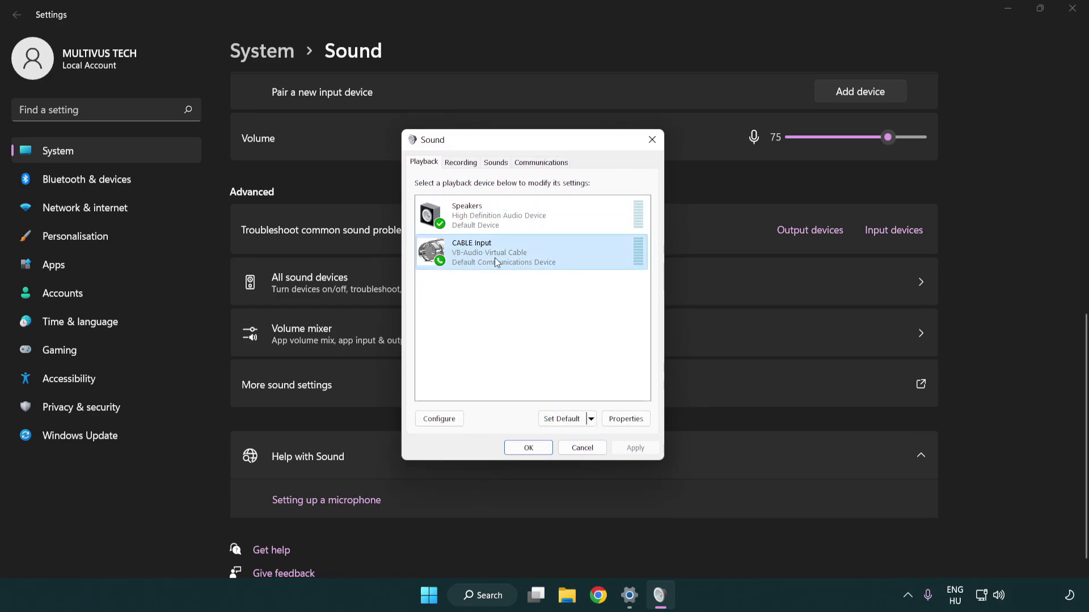
{"action": "right_click", "coordinate": [495, 260]}
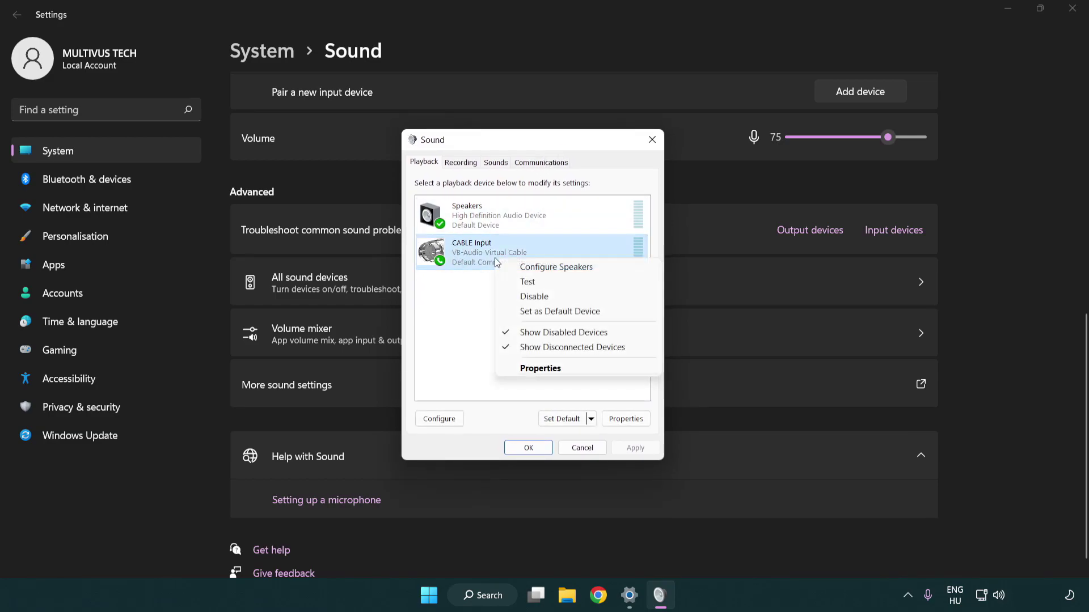
{"action": "left_click", "coordinate": [563, 297]}
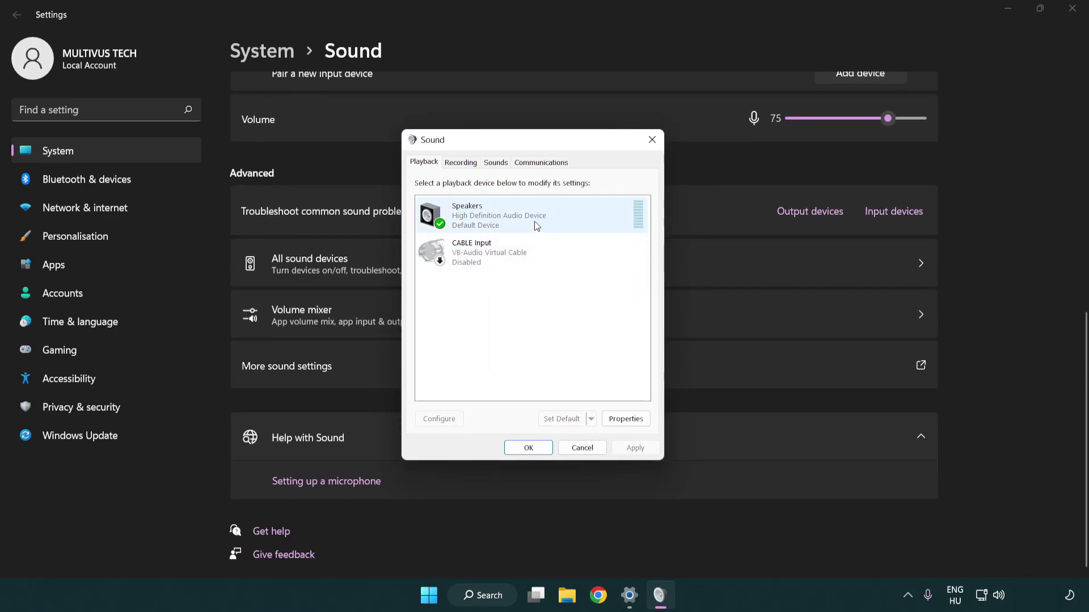
{"action": "right_click", "coordinate": [554, 217]}
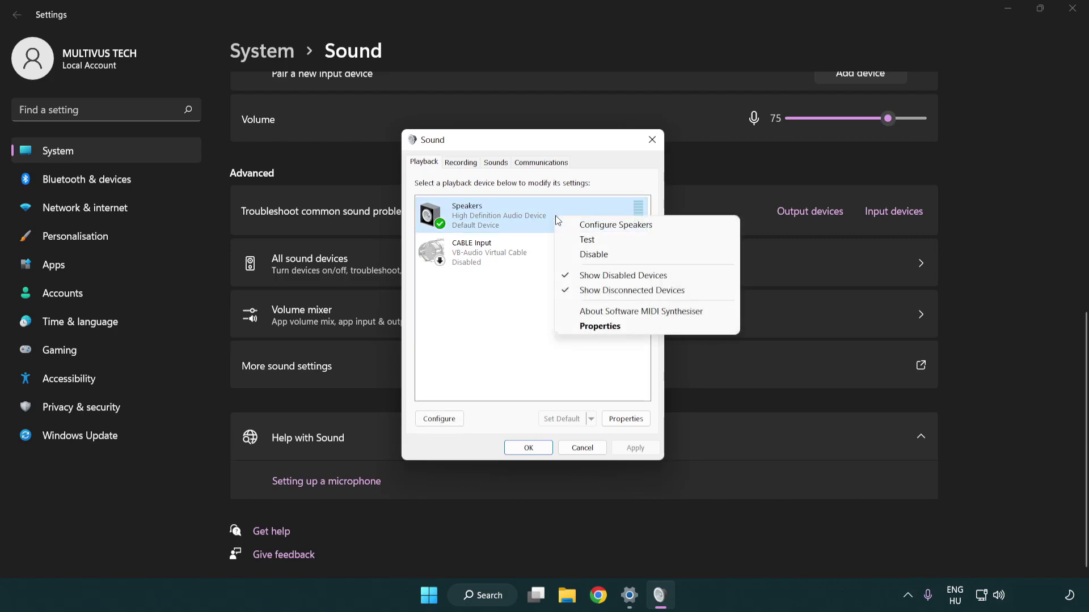
Configure the Speakers as 7.1 Surround with full-range front and surround speakers
{"action": "left_click", "coordinate": [599, 226]}
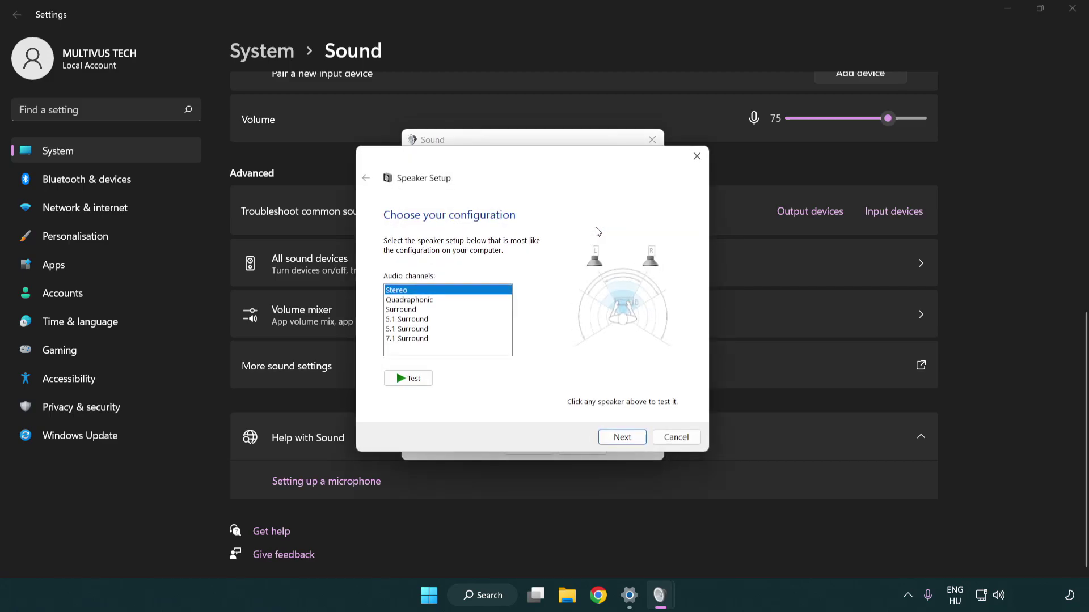
{"action": "left_click", "coordinate": [434, 319]}
{"action": "left_click", "coordinate": [432, 339]}
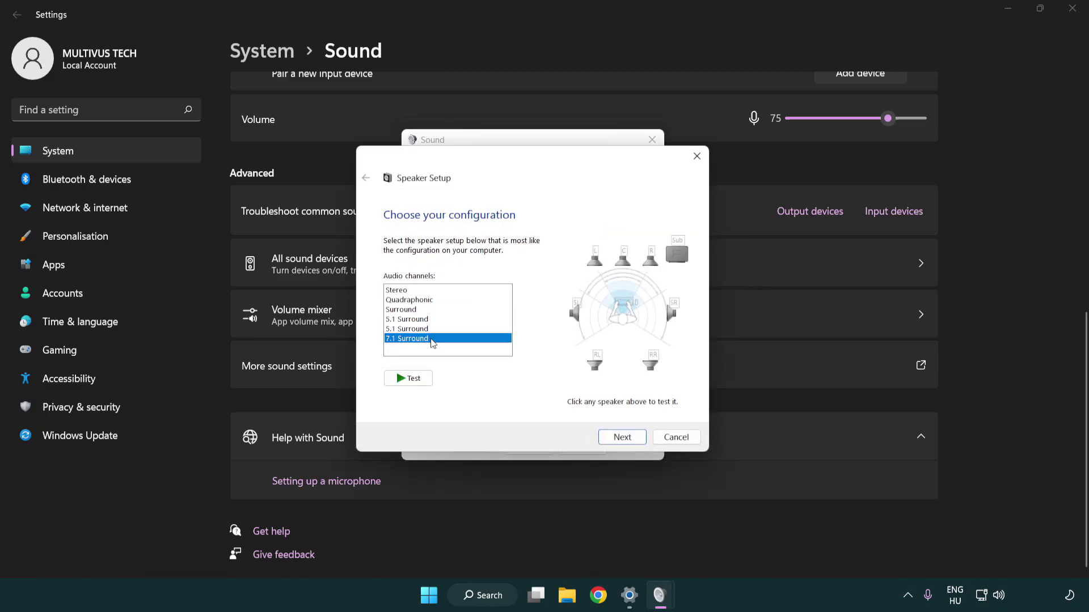
{"action": "left_click", "coordinate": [622, 437]}
{"action": "left_click", "coordinate": [619, 437]}
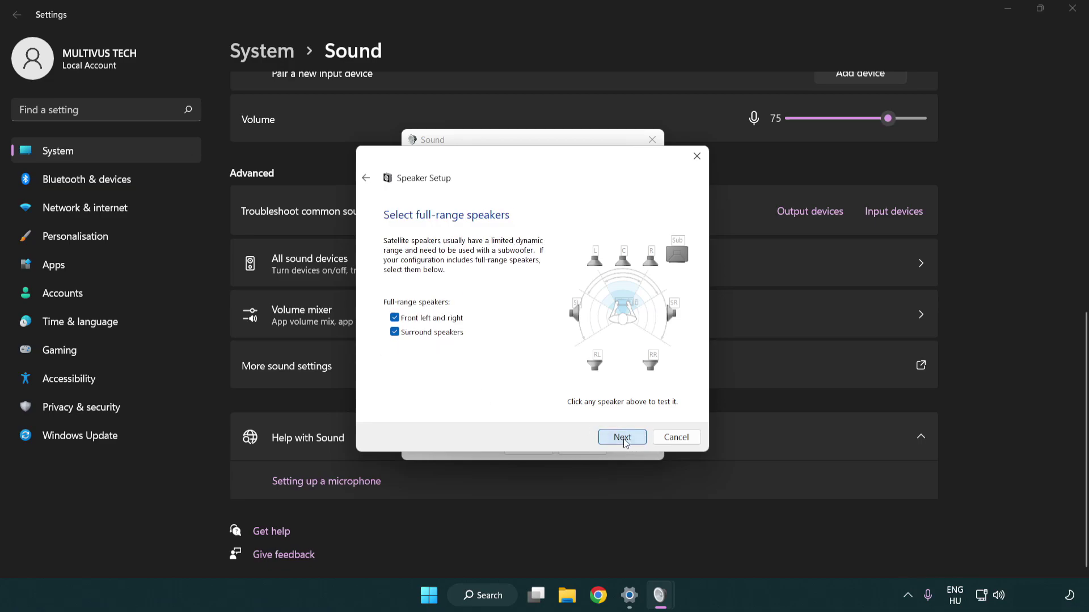
{"action": "left_click", "coordinate": [608, 434]}
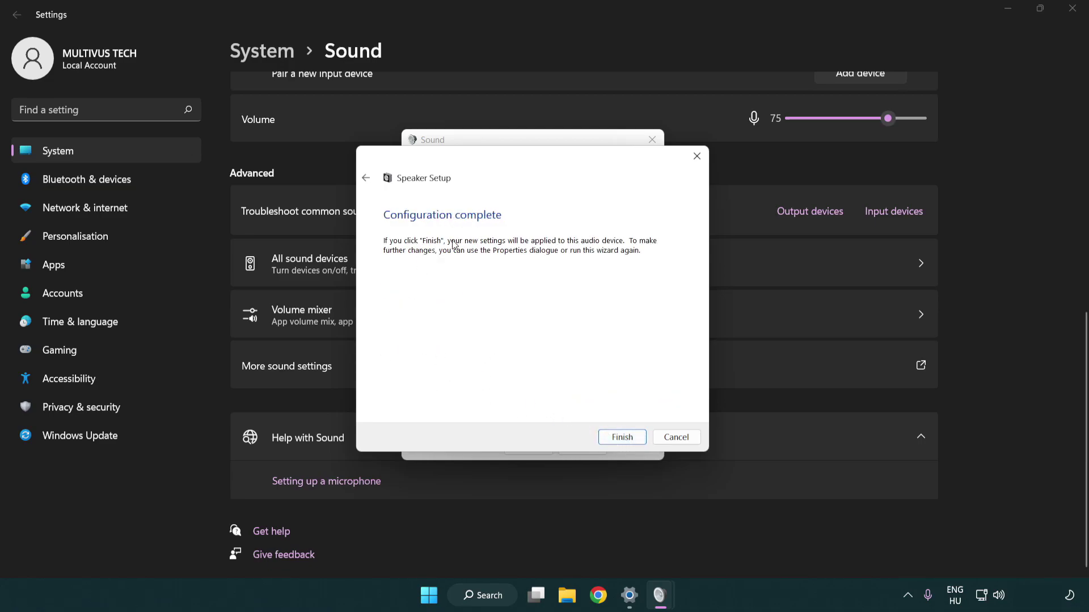
{"action": "left_click", "coordinate": [621, 437]}
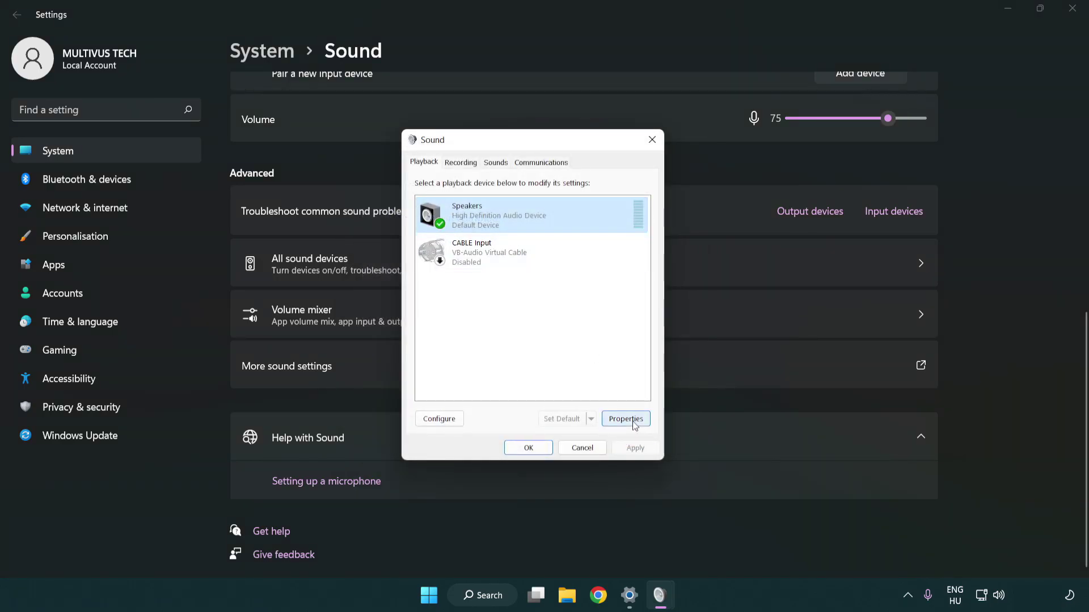
Turn off all audio enhancements in Speakers Properties
{"action": "left_click", "coordinate": [626, 419]}
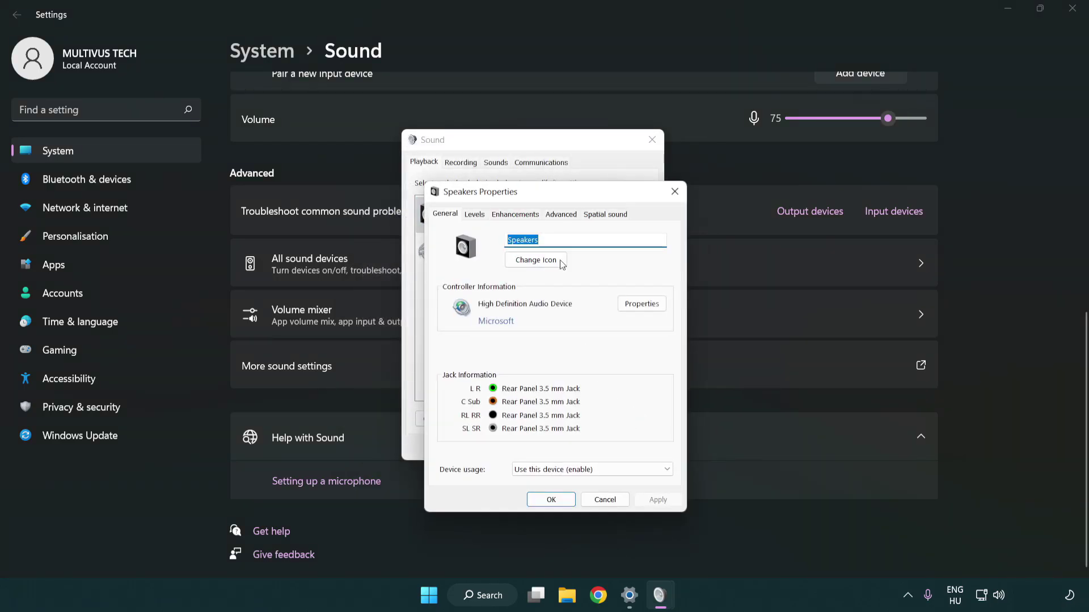
{"action": "left_click_drag", "start_coordinate": [549, 195], "coordinate": [530, 149]}
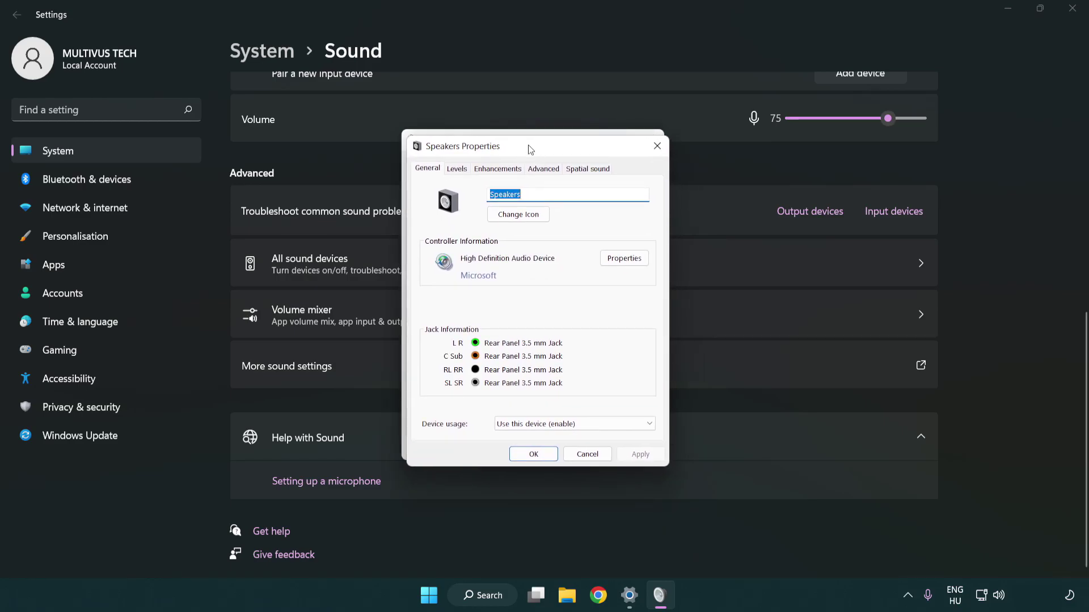
{"action": "left_click", "coordinate": [498, 168]}
{"action": "left_click", "coordinate": [429, 227]}
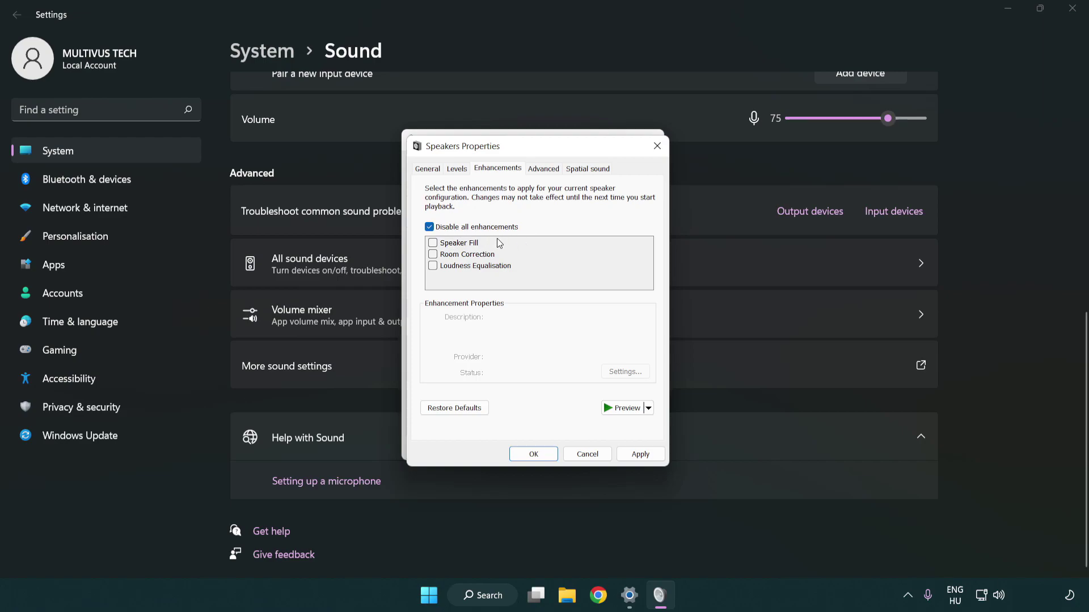
Apply 16 bit, 48000 Hz (DVD Quality) as the speakers' default format and close the sound dialogs
{"action": "left_click", "coordinate": [545, 169]}
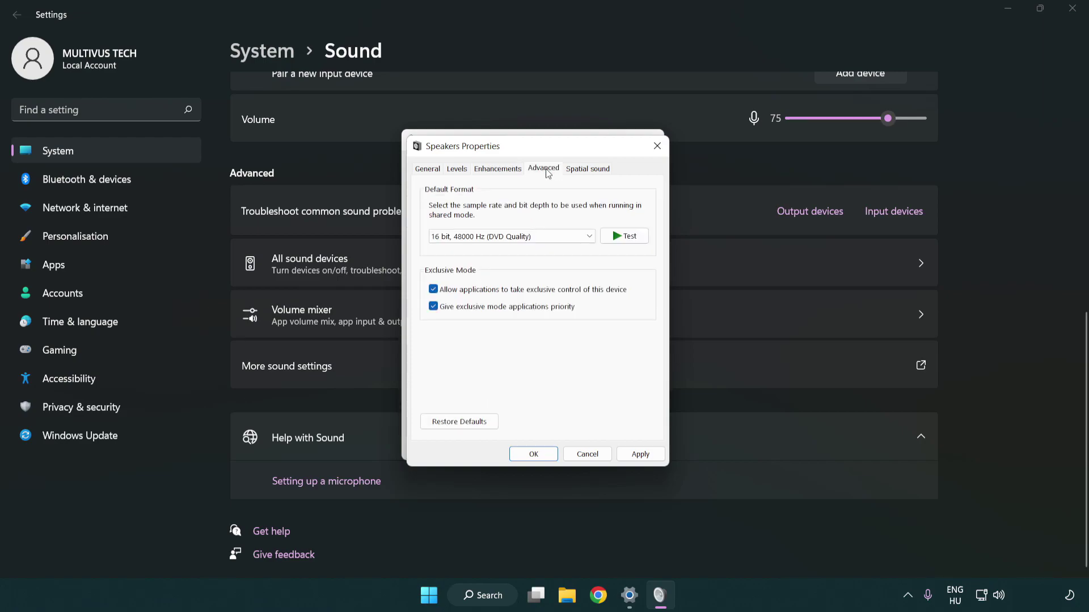
{"action": "left_click", "coordinate": [482, 236]}
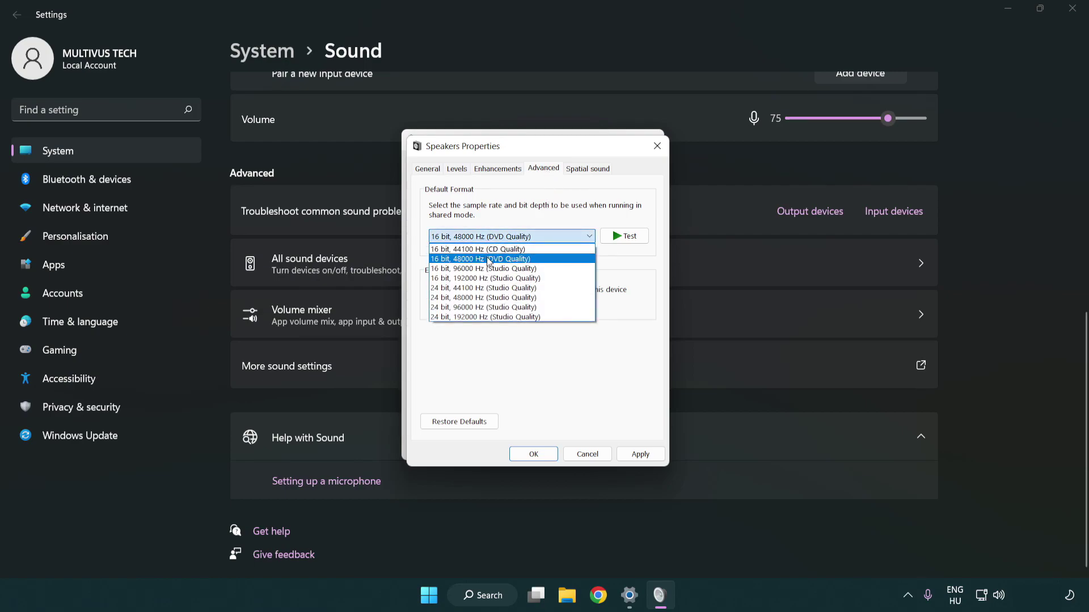
{"action": "left_click", "coordinate": [489, 261]}
{"action": "left_click", "coordinate": [639, 455]}
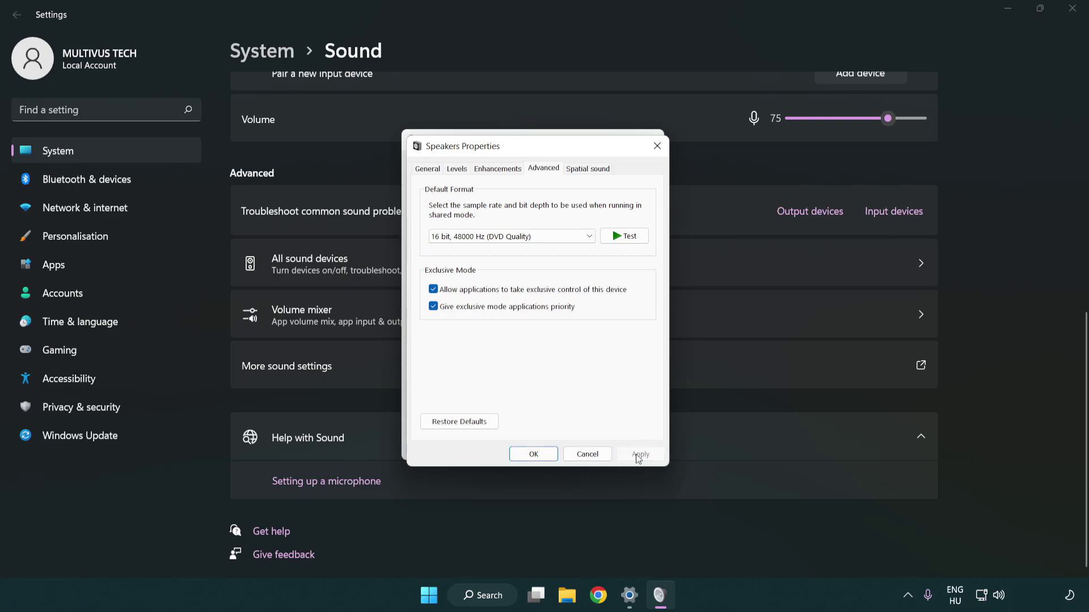
{"action": "left_click", "coordinate": [535, 454]}
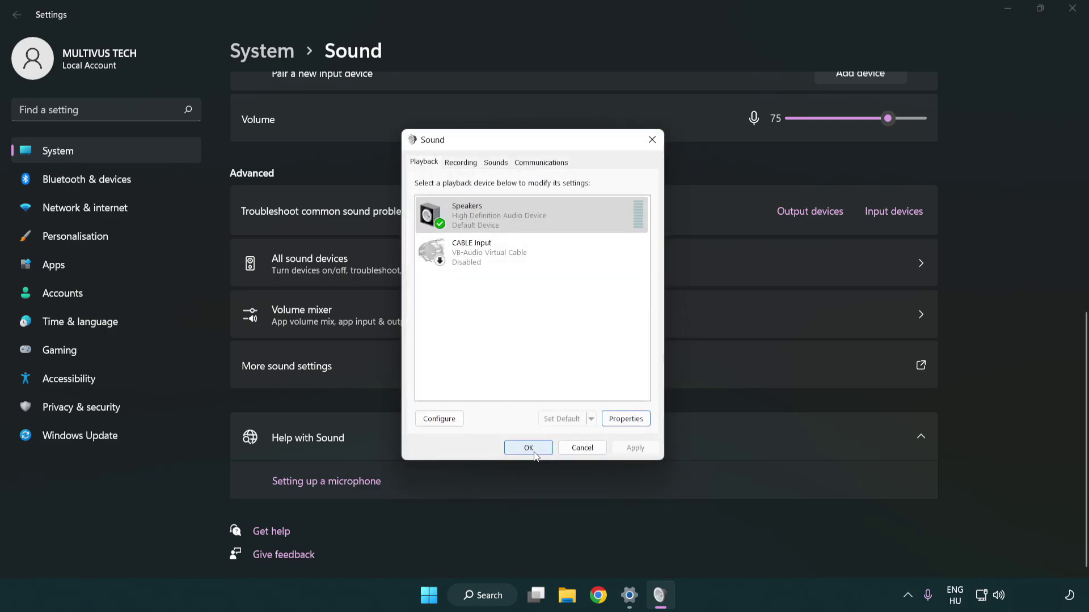
{"action": "left_click", "coordinate": [530, 451]}
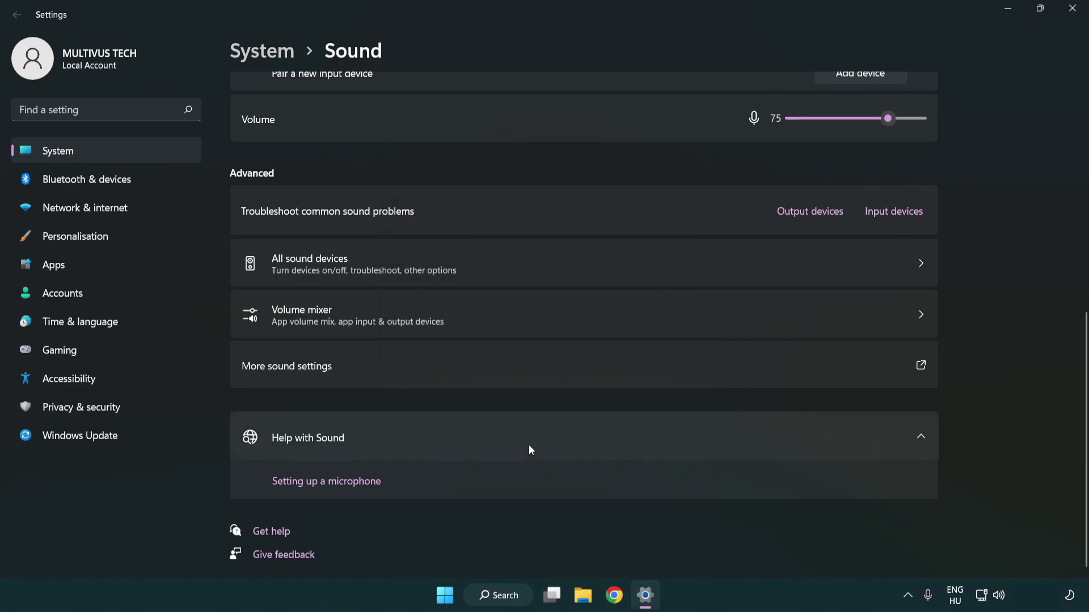
Close Settings and search Windows for 'device manager'
{"action": "left_click", "coordinate": [1072, 9]}
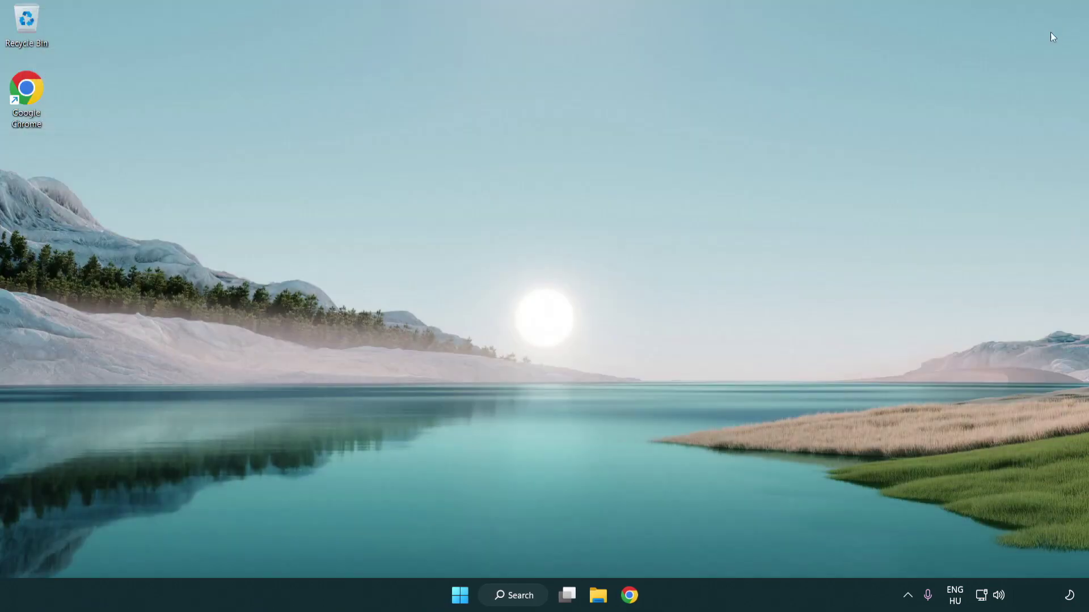
{"action": "left_click", "coordinate": [462, 603]}
{"action": "left_click", "coordinate": [723, 549]}
{"action": "left_click", "coordinate": [526, 604]}
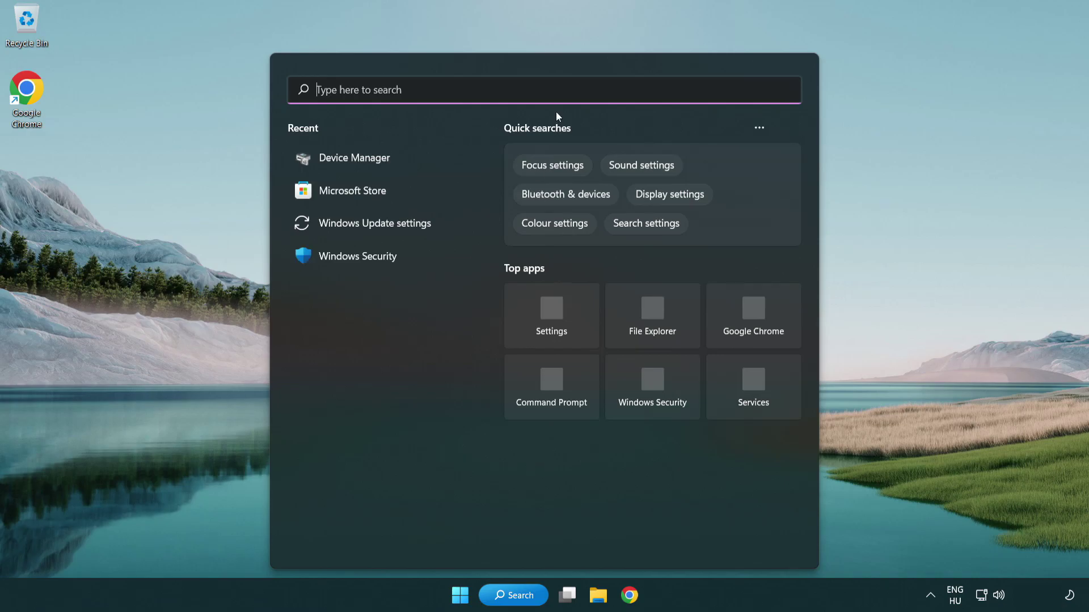
{"action": "type", "text": "device manage"}
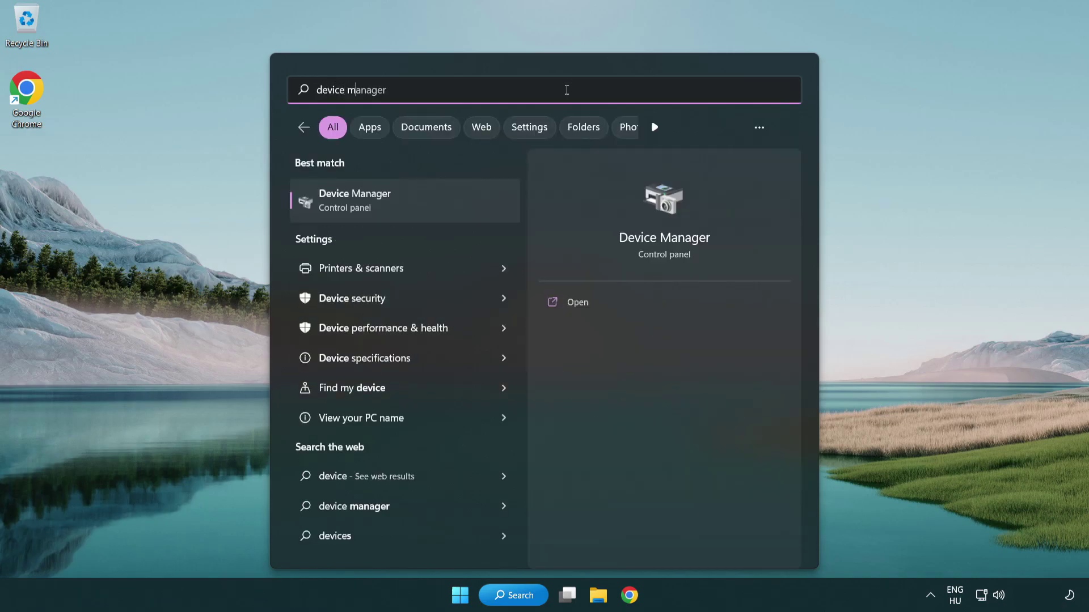
{"action": "type", "text": "r"}
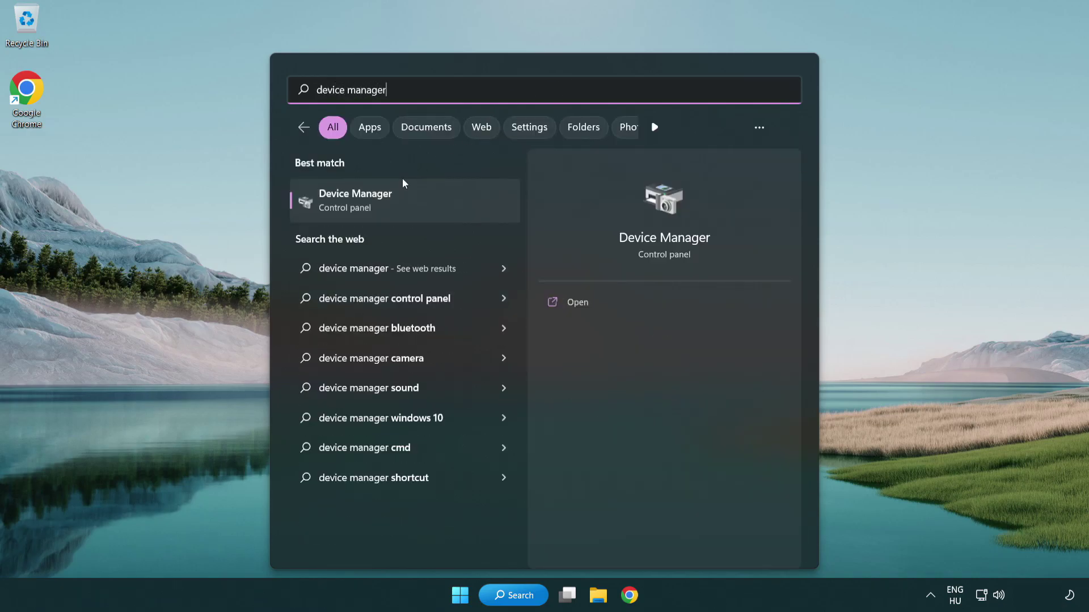
Launch Device Manager and bring up actions for High Definition Audio Device under Sound, video and game controllers
{"action": "left_click", "coordinate": [446, 206]}
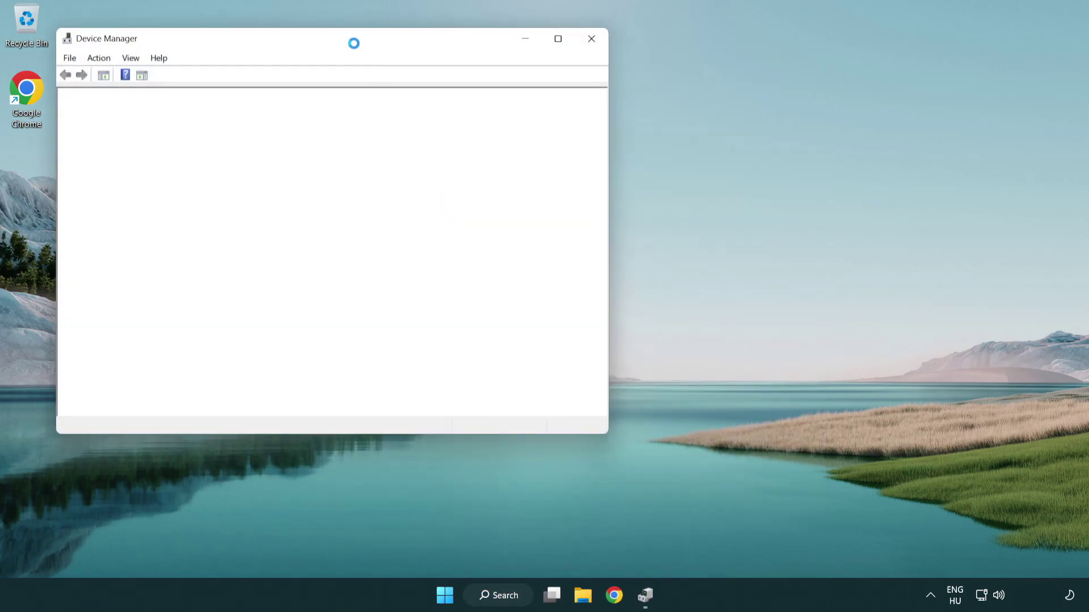
{"action": "left_click_drag", "start_coordinate": [341, 33], "coordinate": [549, 100]}
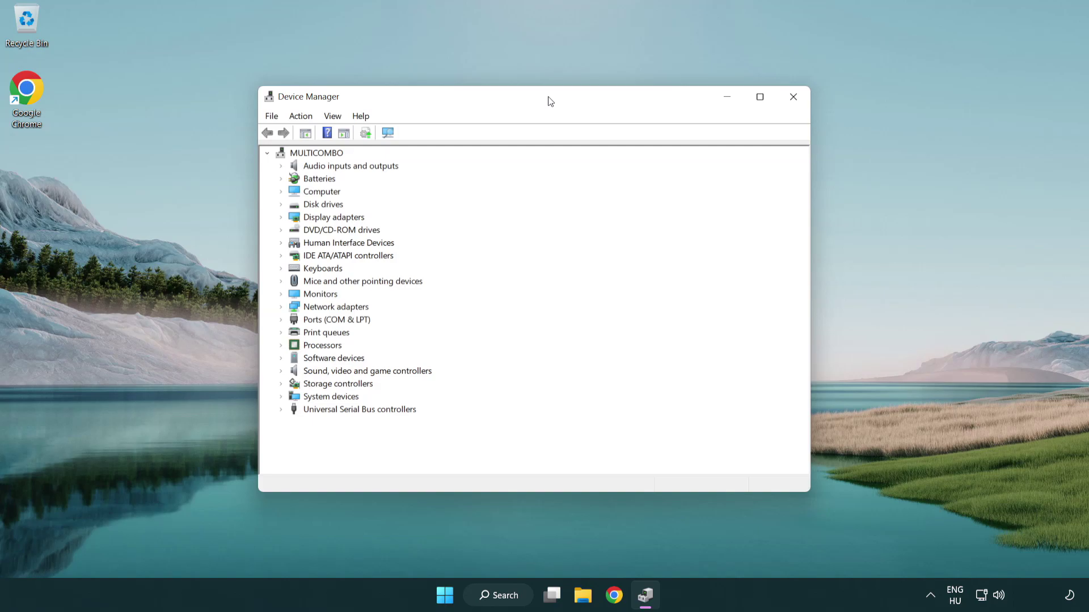
{"action": "left_click", "coordinate": [311, 372]}
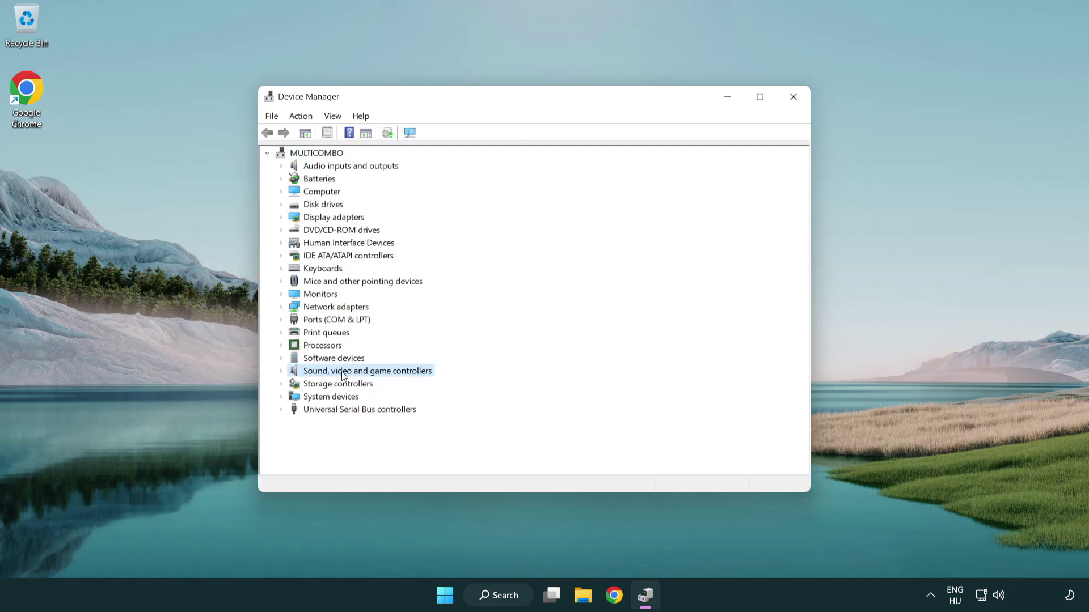
{"action": "left_click", "coordinate": [281, 372]}
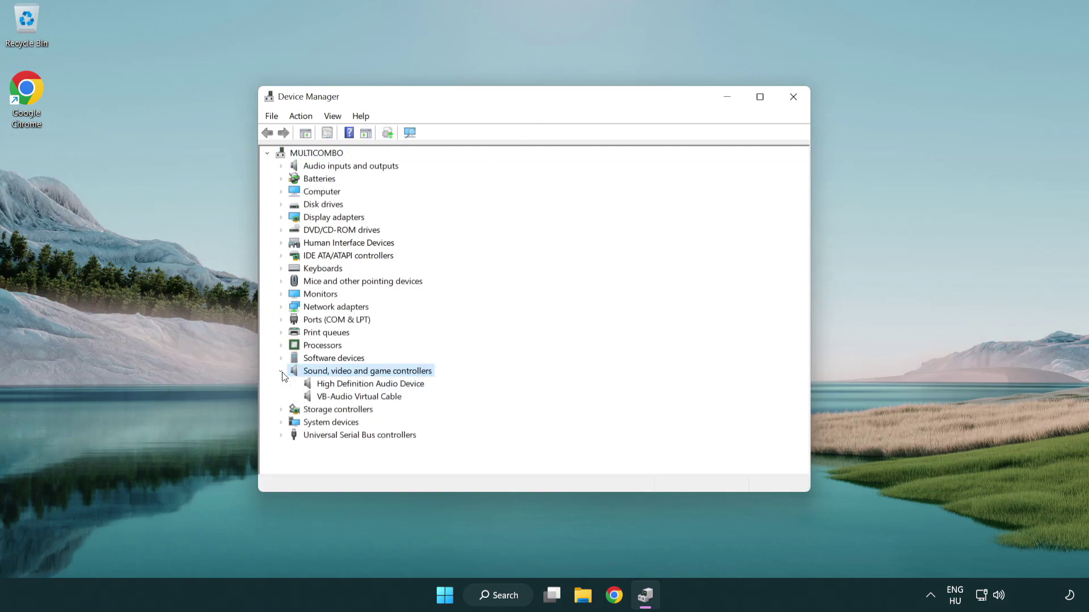
{"action": "left_click", "coordinate": [338, 386]}
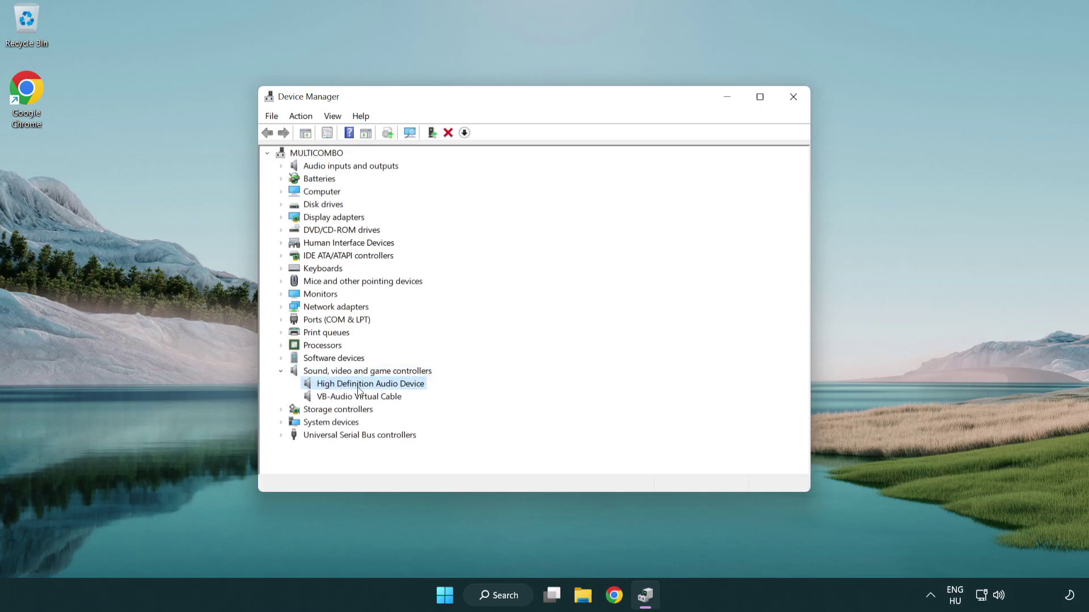
{"action": "right_click", "coordinate": [380, 383]}
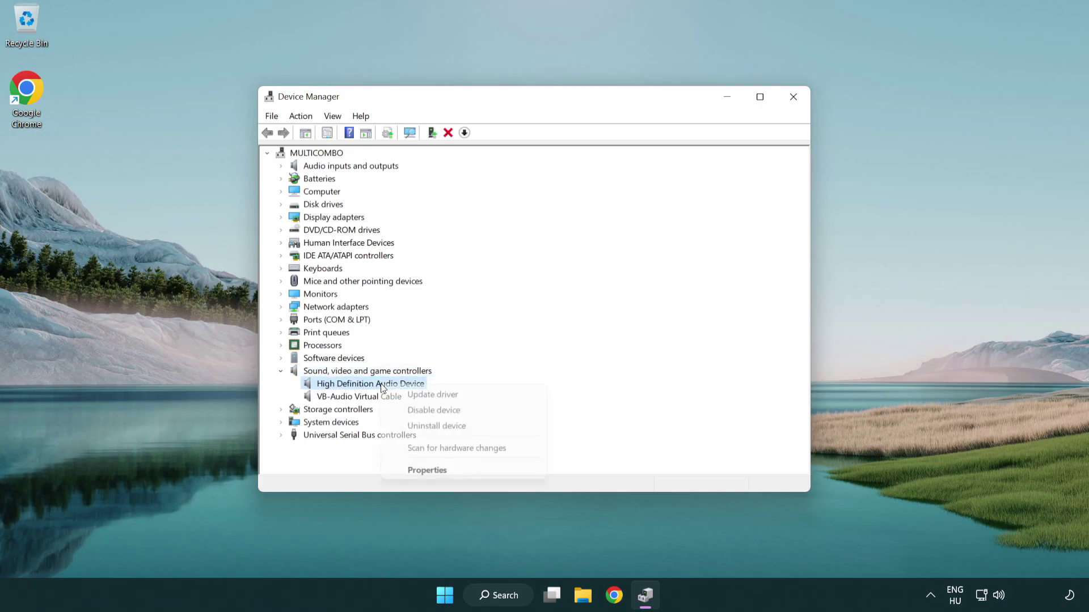
Reinstall the High Definition Audio Device driver from the computer's compatible driver list, then close the wizard
{"action": "left_click", "coordinate": [470, 395]}
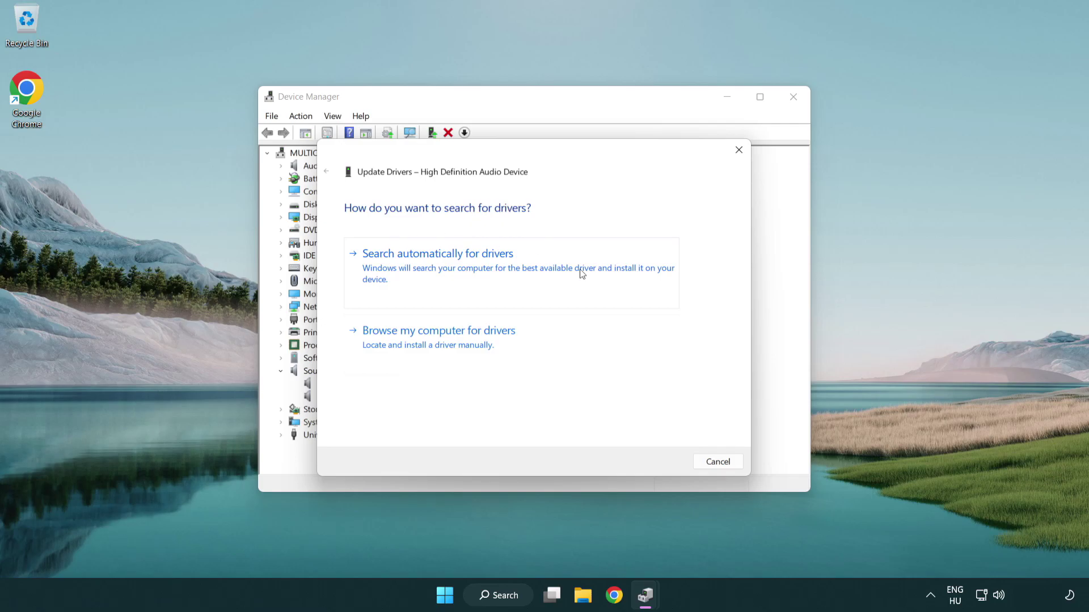
{"action": "left_click", "coordinate": [441, 356]}
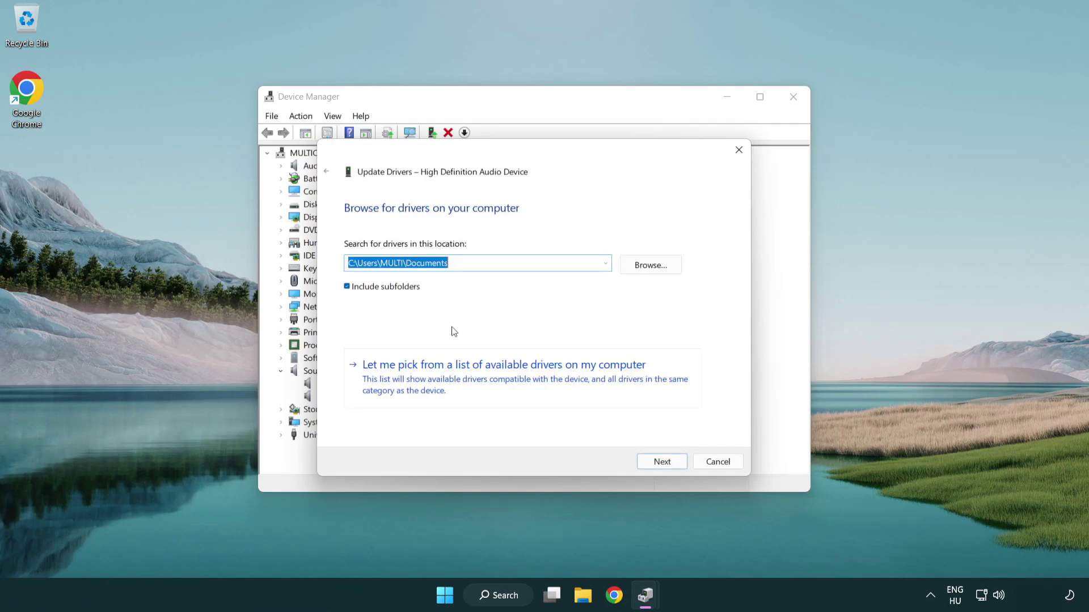
{"action": "left_click", "coordinate": [522, 381]}
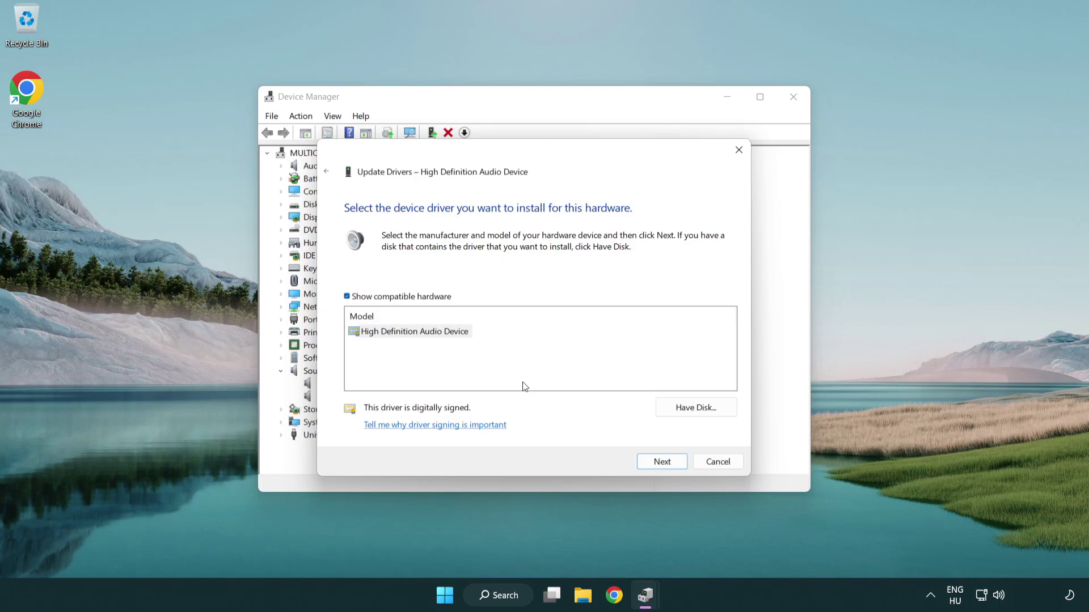
{"action": "left_click", "coordinate": [348, 334]}
{"action": "left_click", "coordinate": [348, 334]}
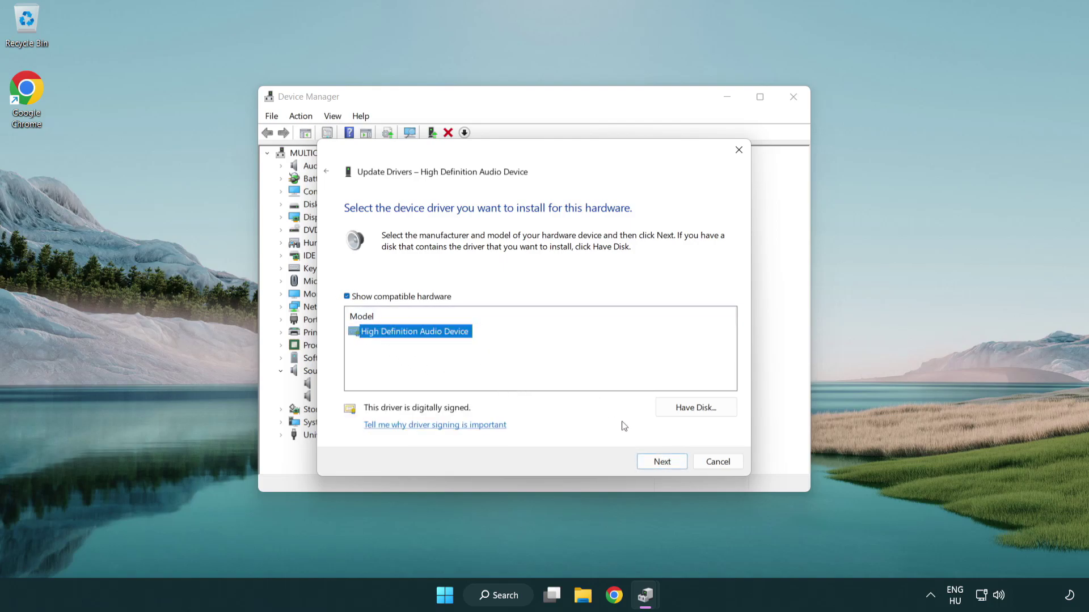
{"action": "left_click", "coordinate": [675, 466]}
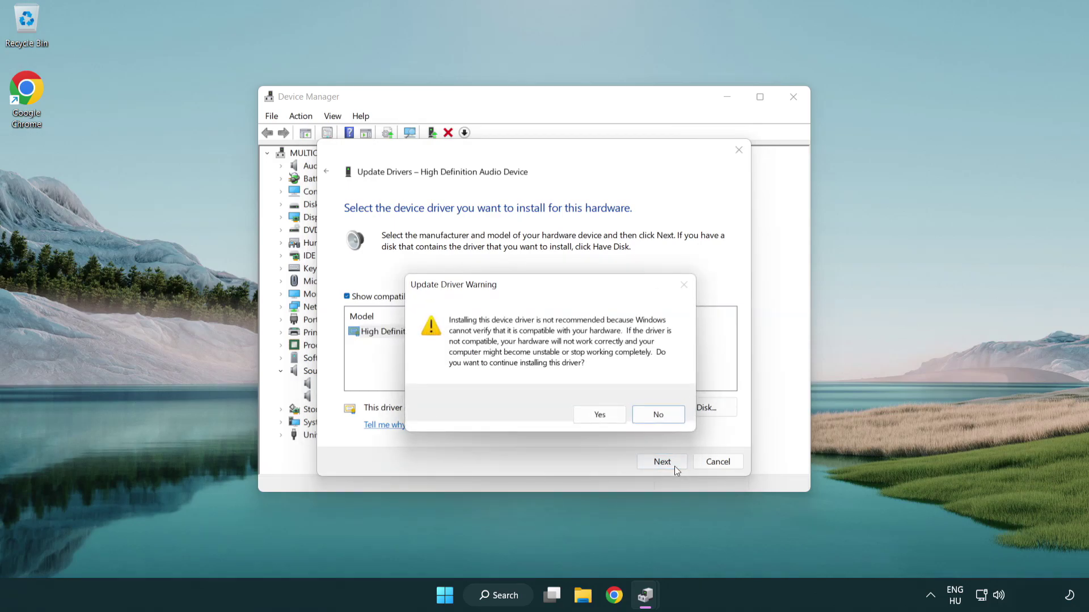
{"action": "left_click", "coordinate": [600, 416]}
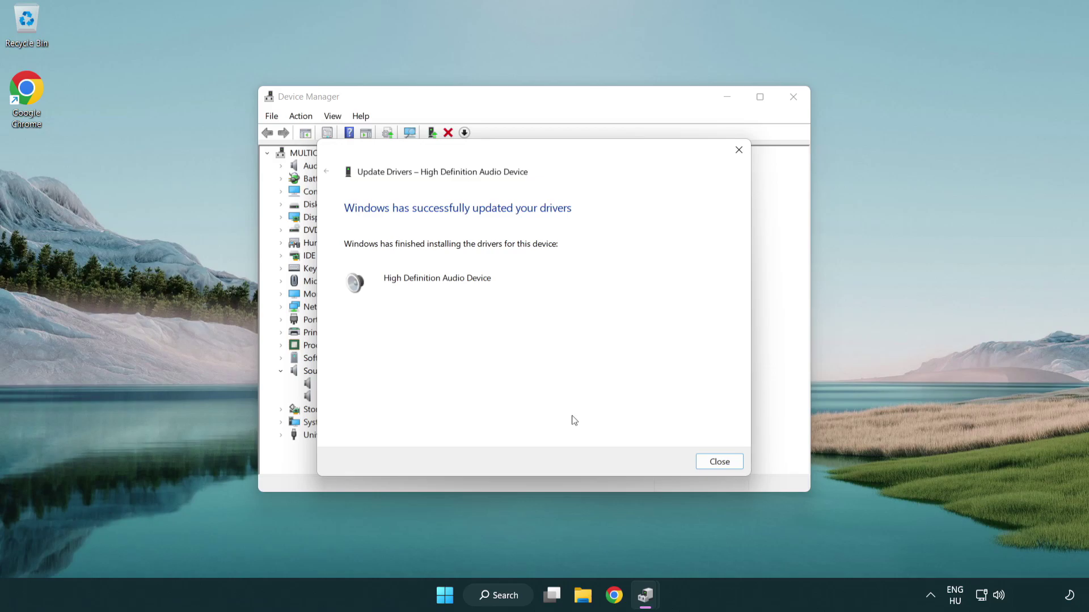
{"action": "left_click", "coordinate": [720, 463]}
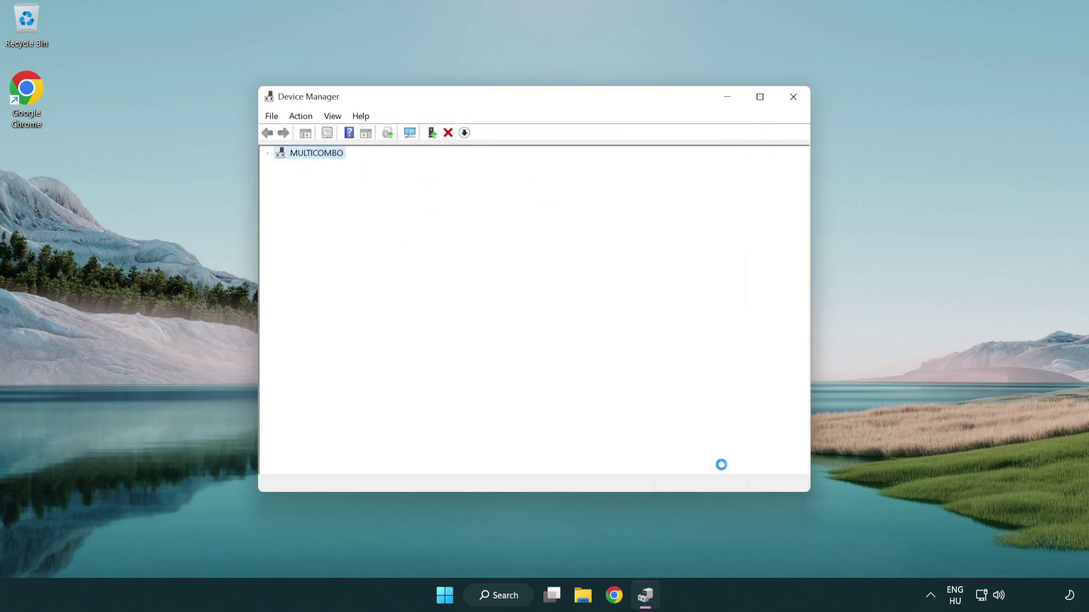
Close Device Manager and view the Start menu's Sleep, Shut down and Restart options
{"action": "left_click", "coordinate": [794, 99]}
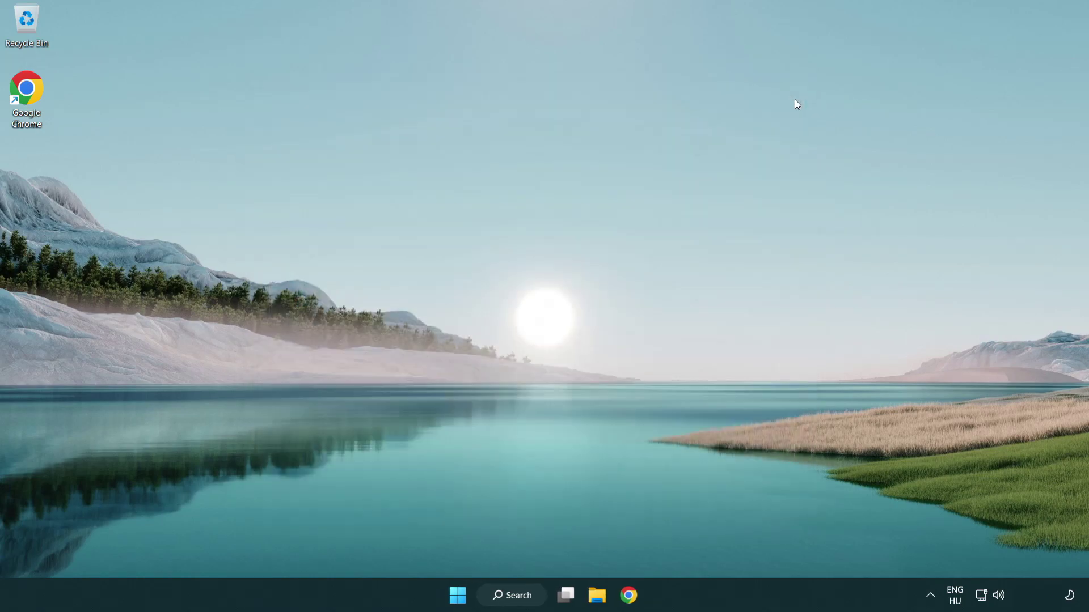
{"action": "left_click", "coordinate": [461, 594]}
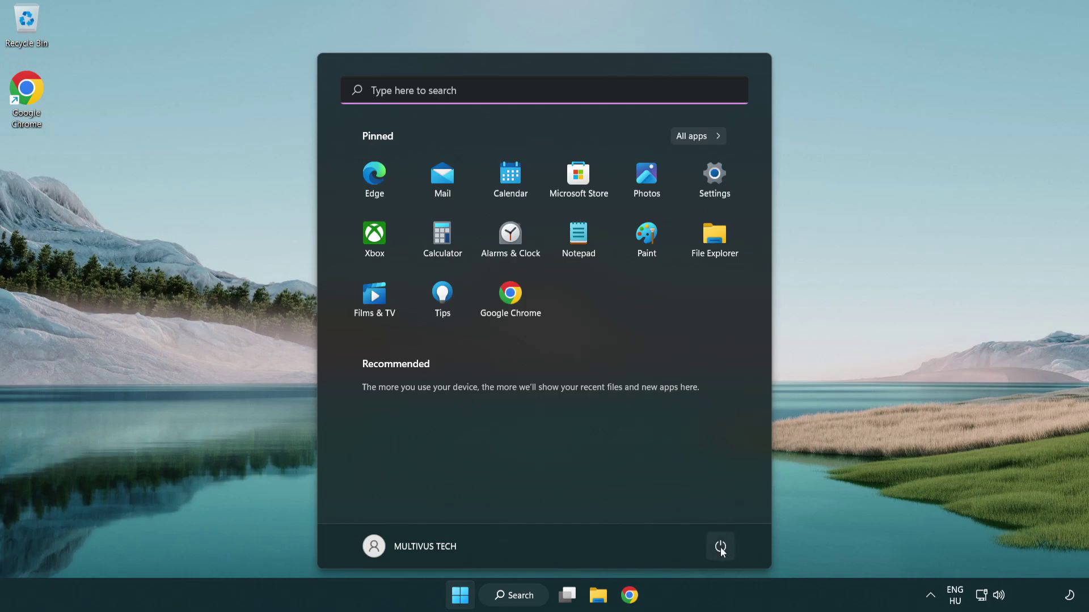
{"action": "left_click", "coordinate": [721, 547]}
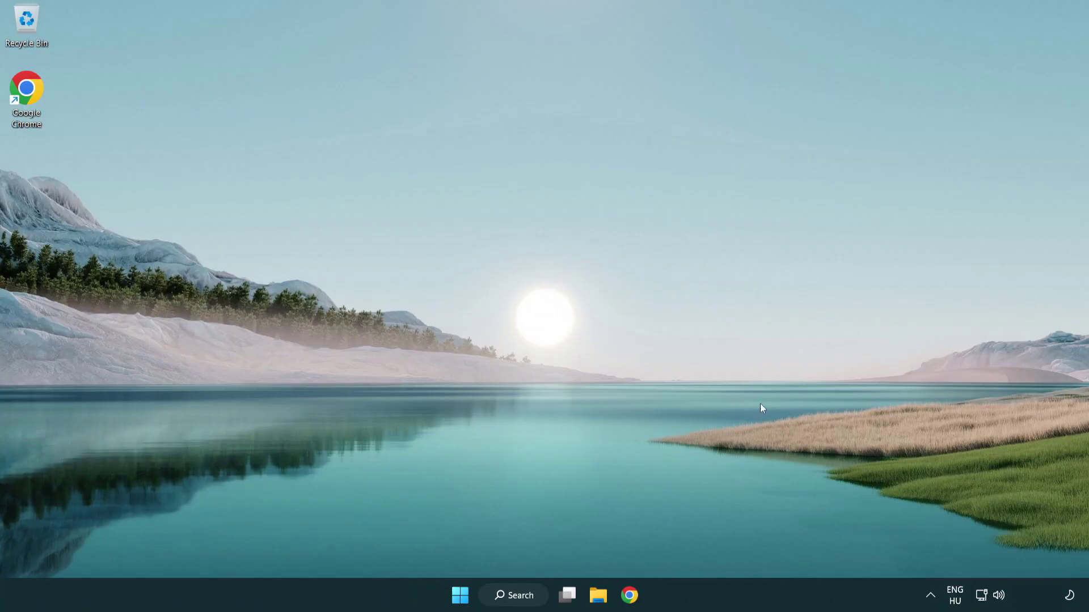
Launch the Playing Audio troubleshooter from the taskbar speaker icon's Troubleshoot sound problems option
{"action": "right_click", "coordinate": [1001, 598]}
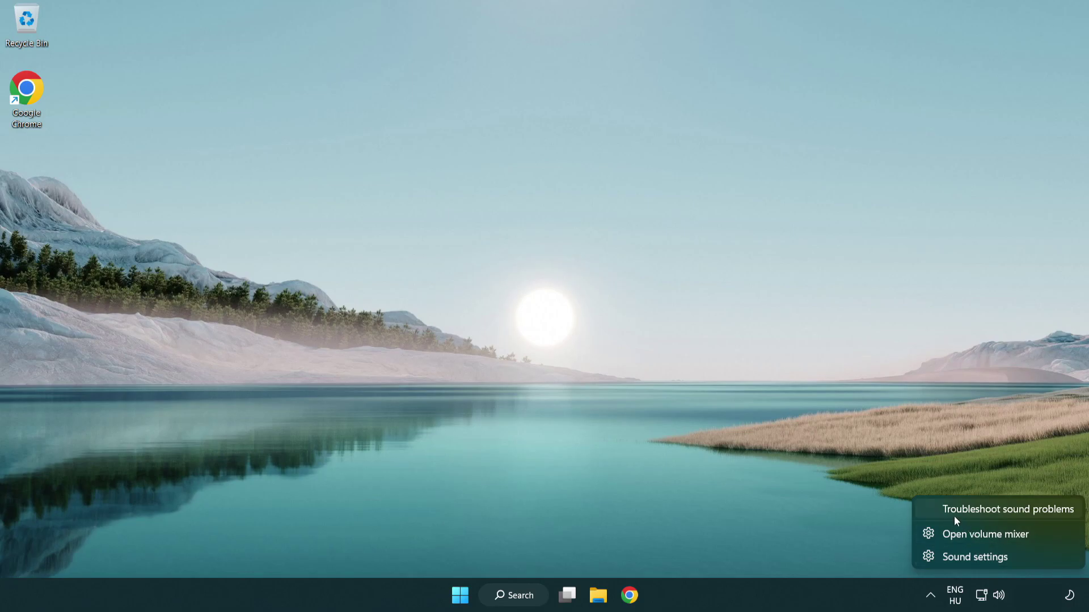
{"action": "left_click", "coordinate": [995, 513]}
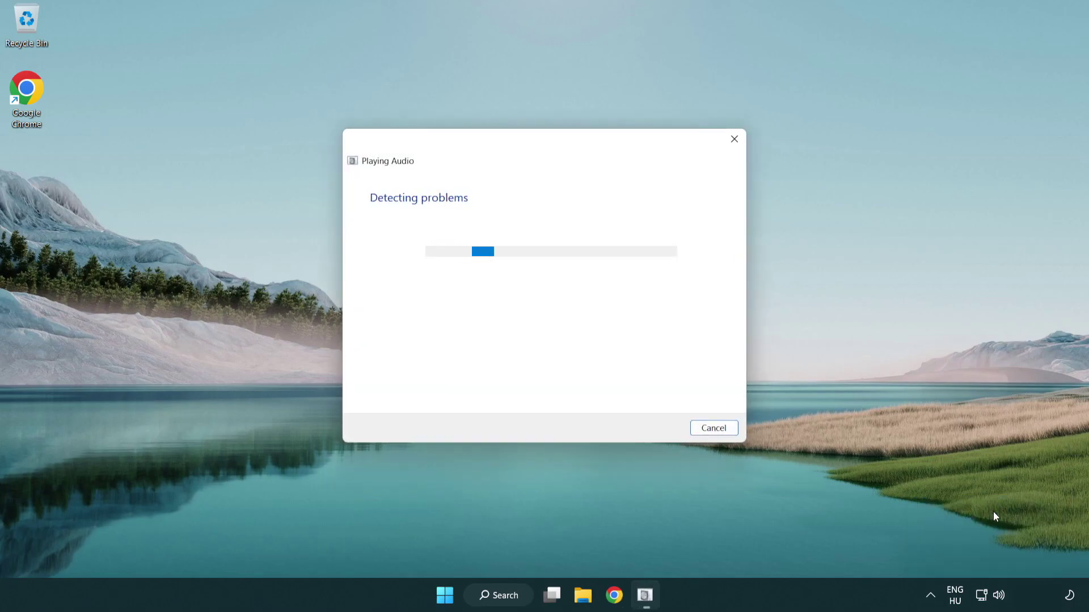